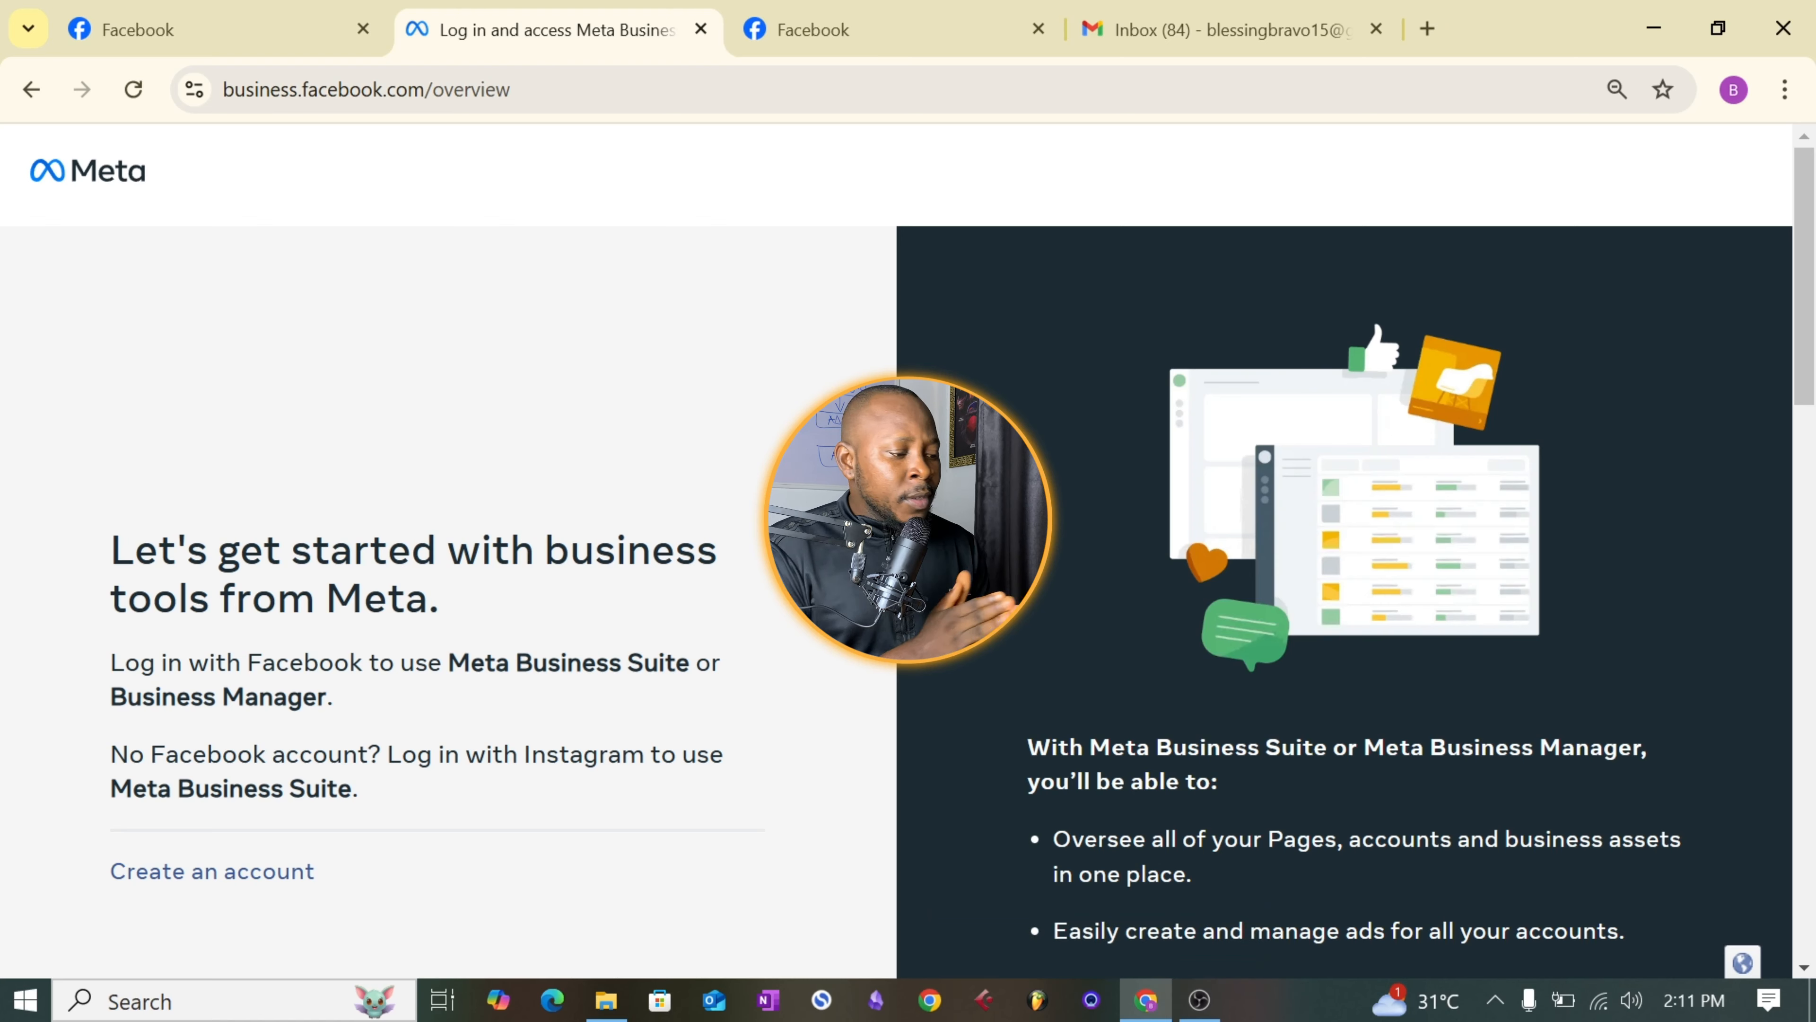
- Start creating a business portfolio and enter "Business manager 1" as the business and account name
{"action": "left_click", "coordinate": [256, 888]}
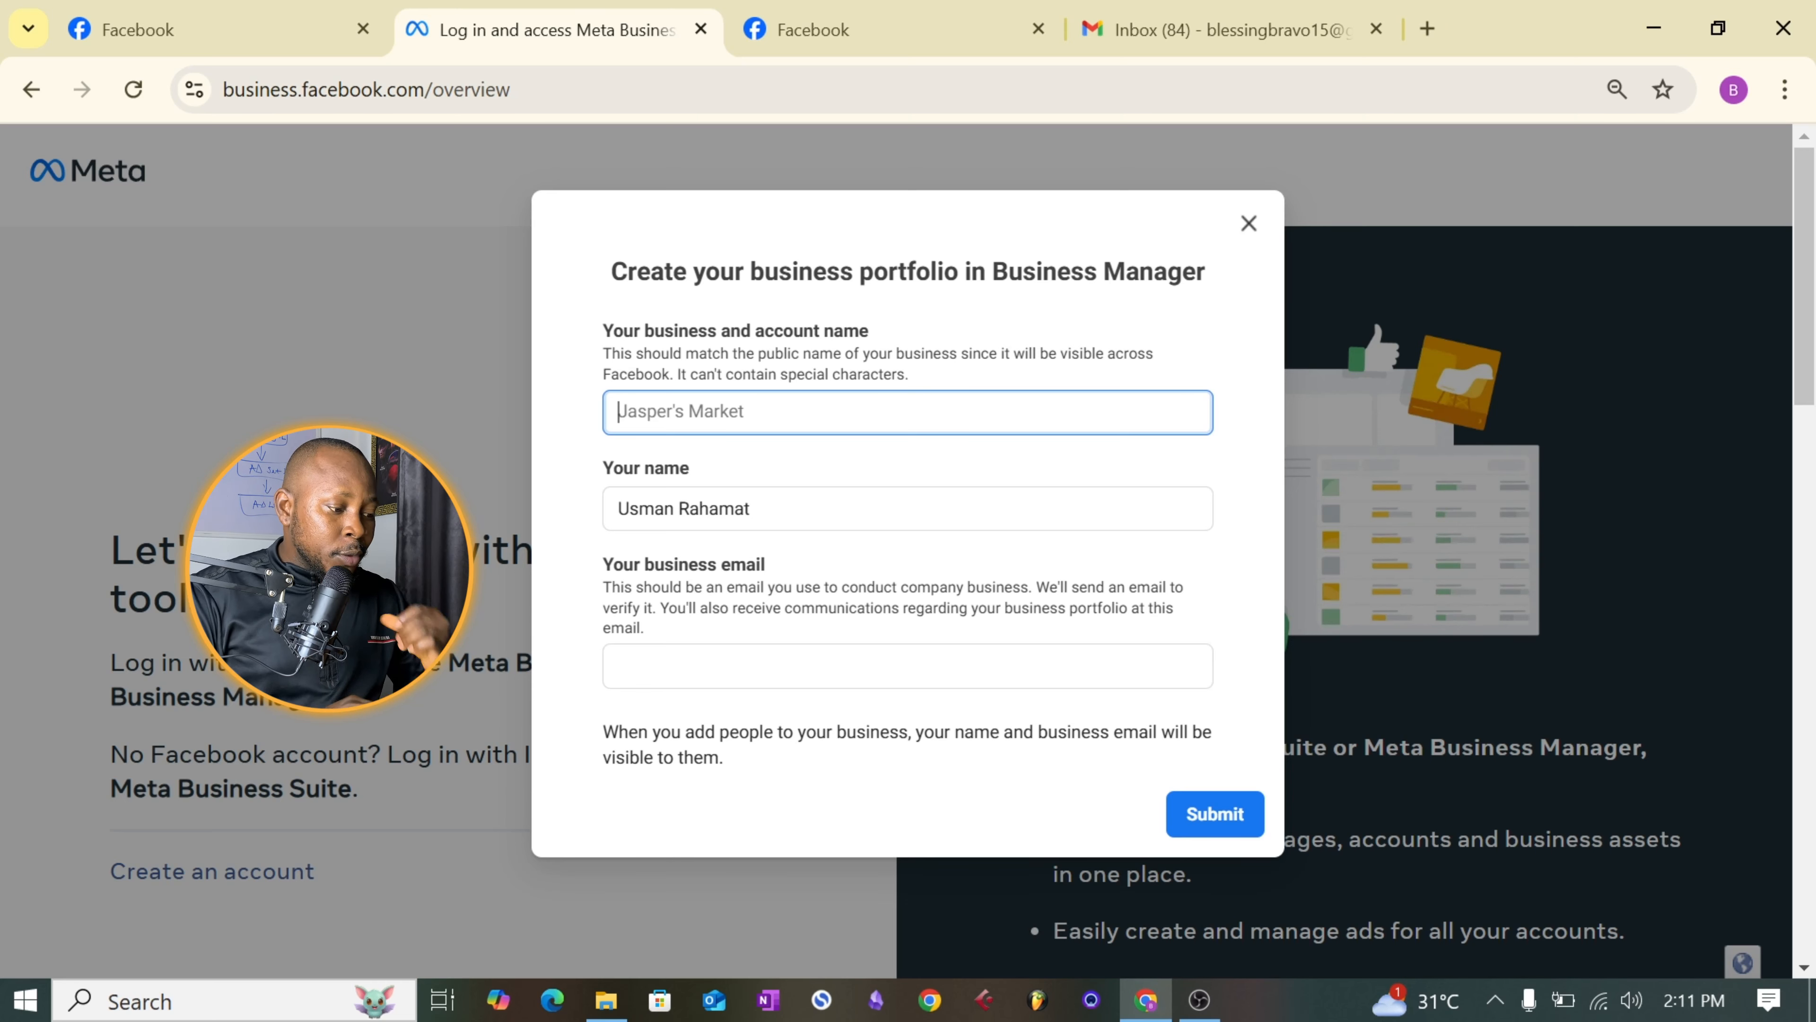
{"action": "type", "text": "Busi"}
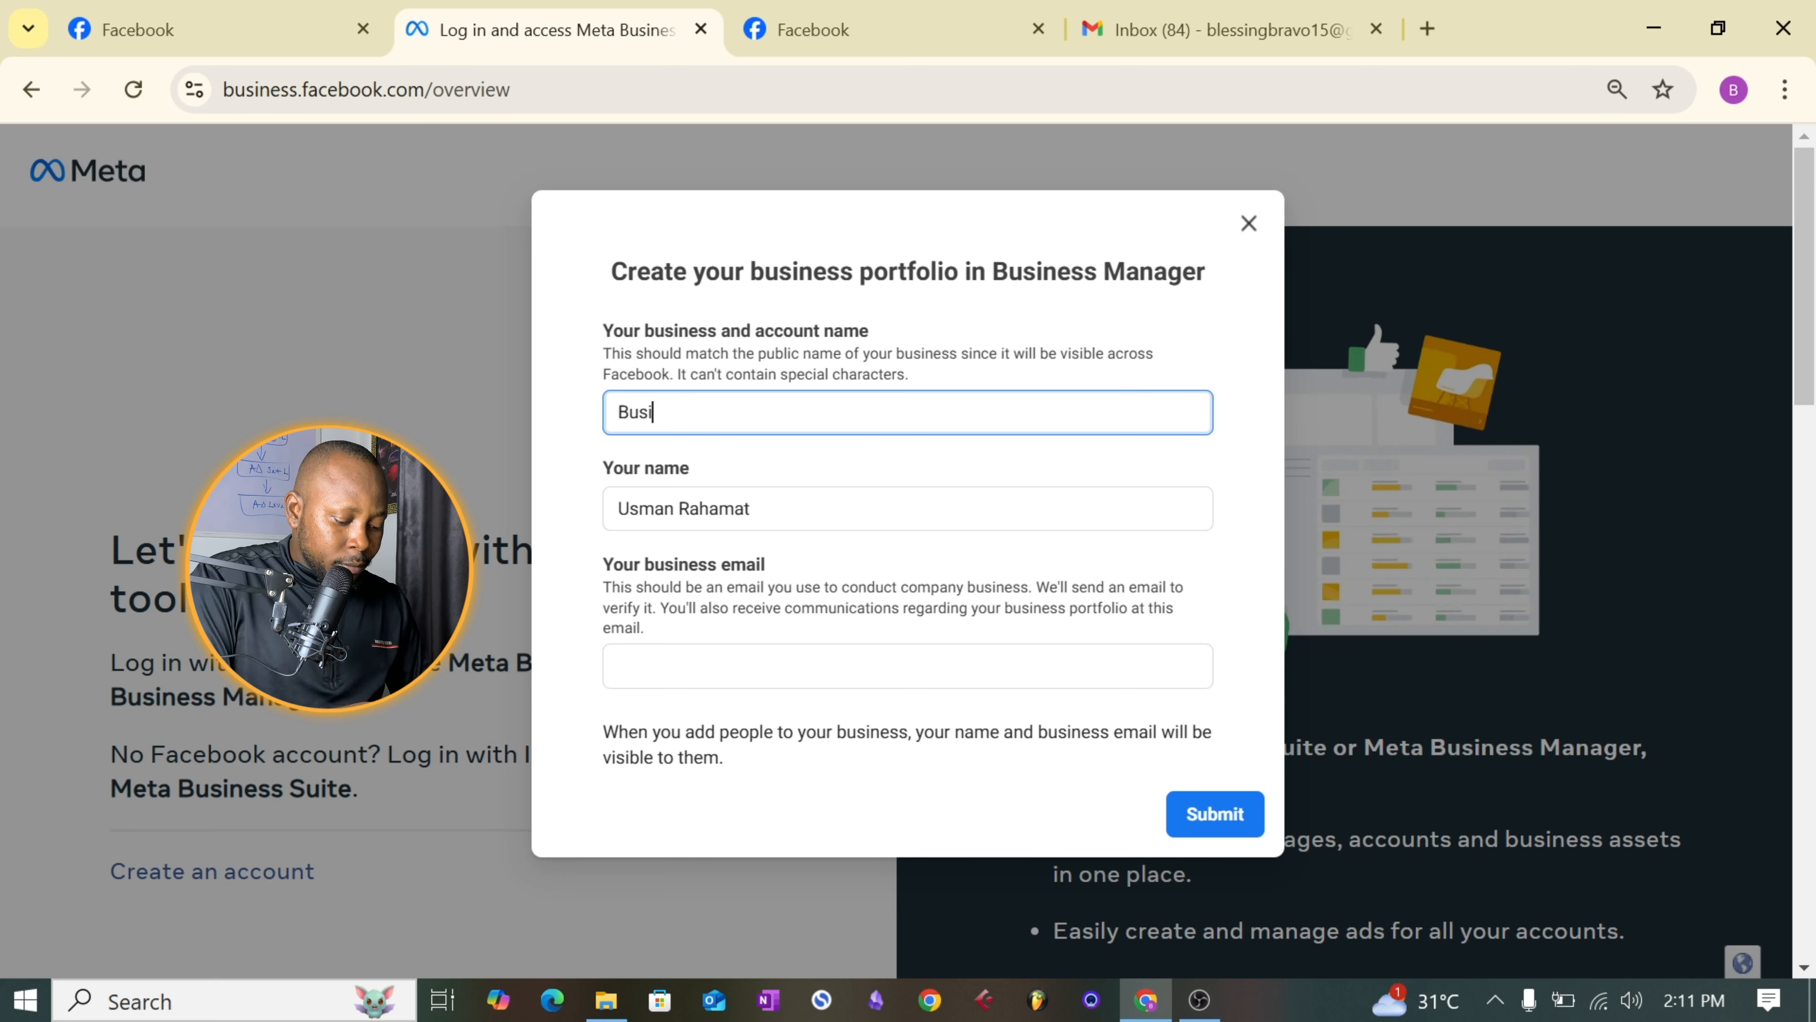
{"action": "type", "text": "nees manag"}
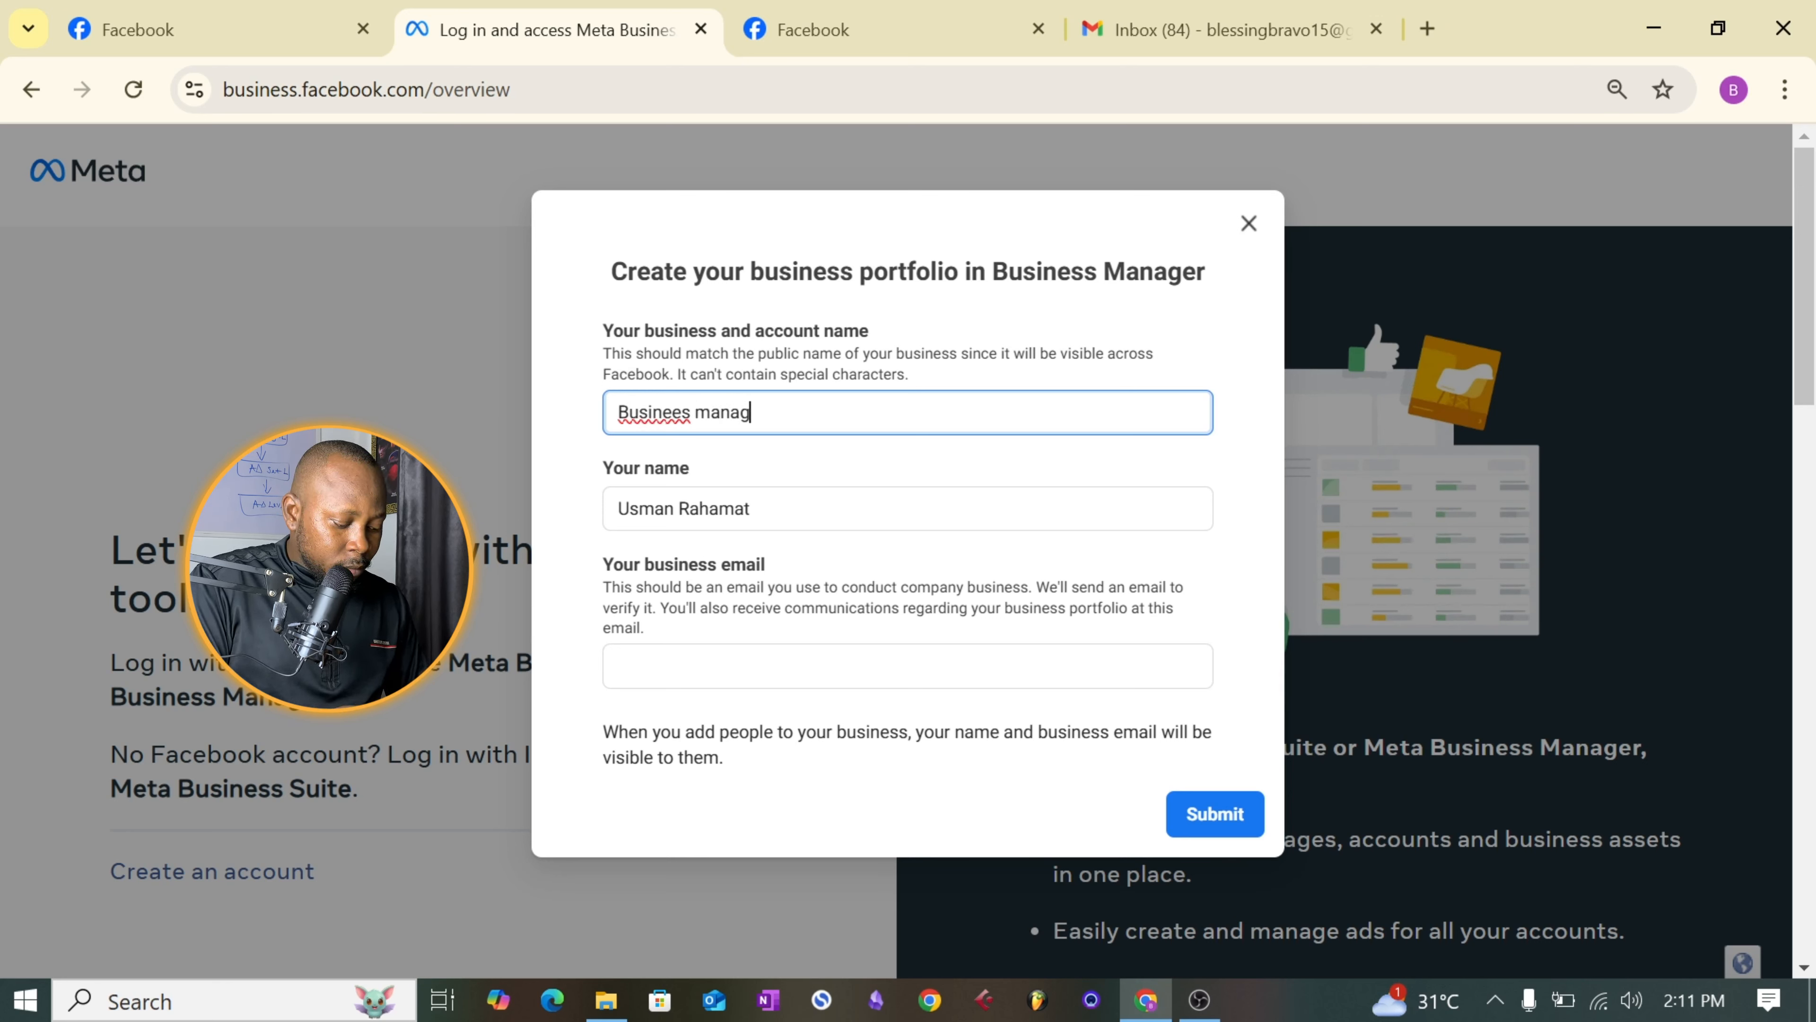
{"action": "type", "text": "er 1"}
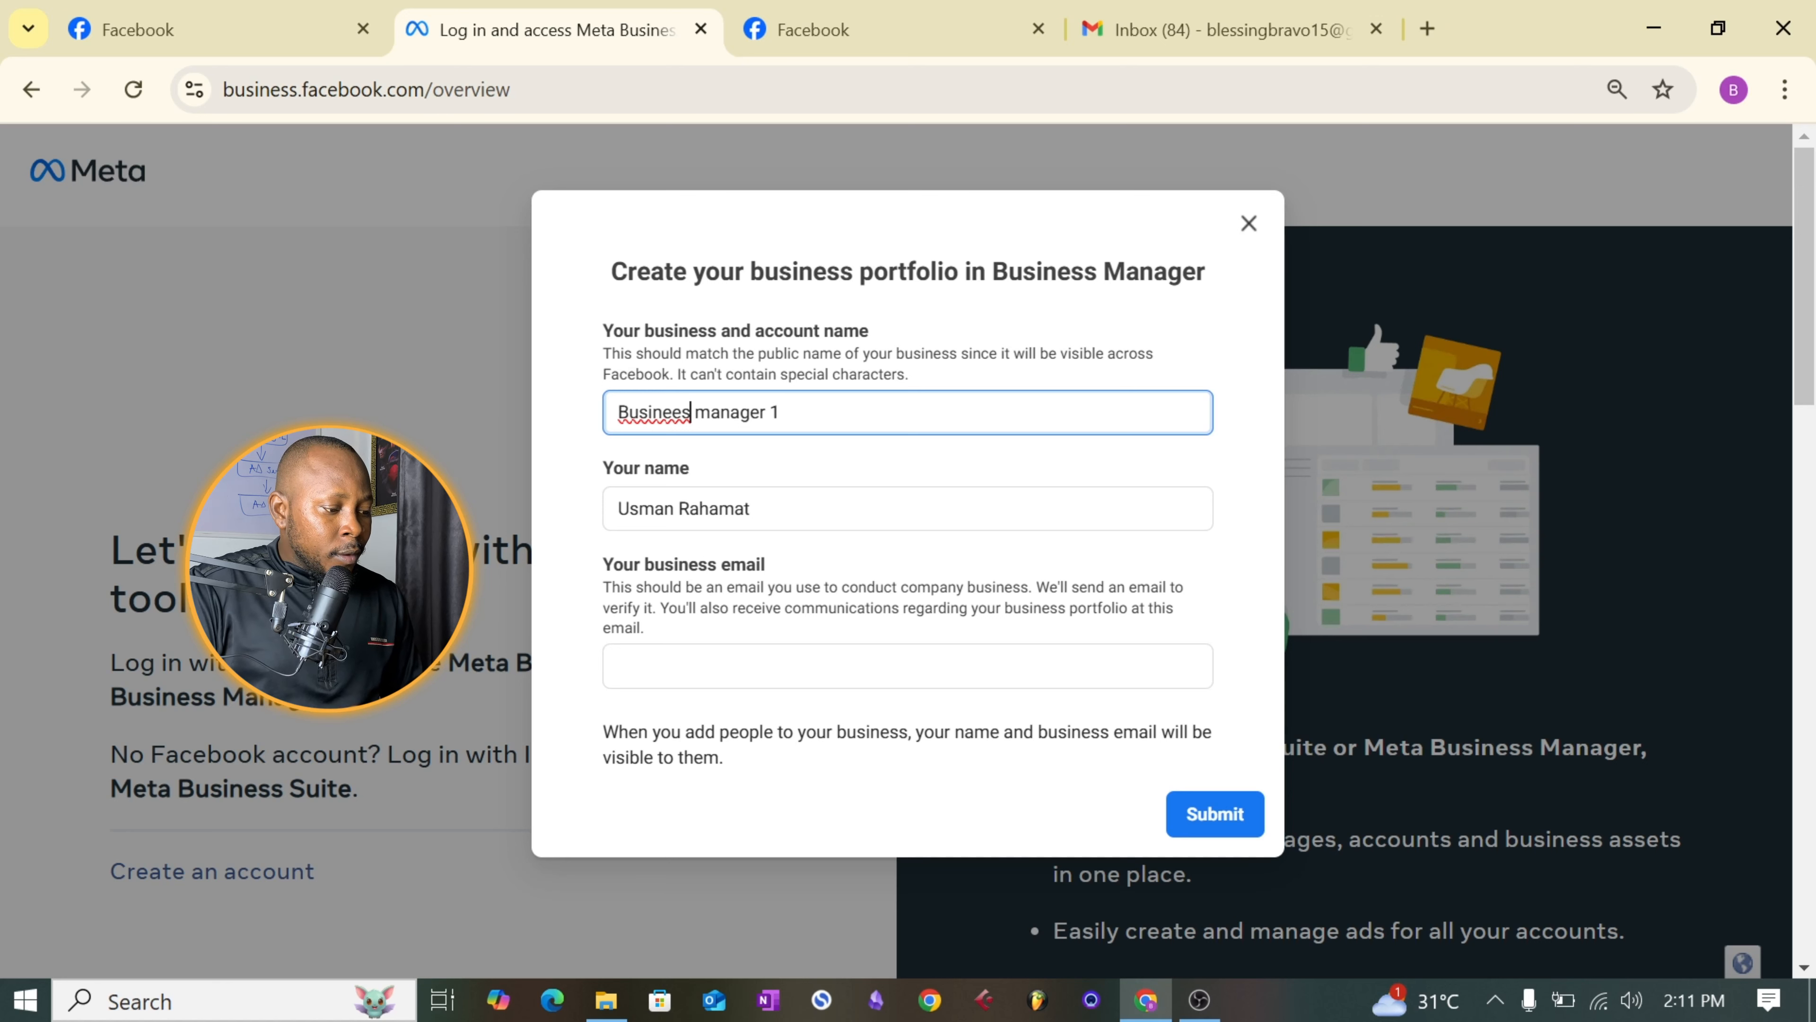
{"action": "key", "text": "BackSpace"}
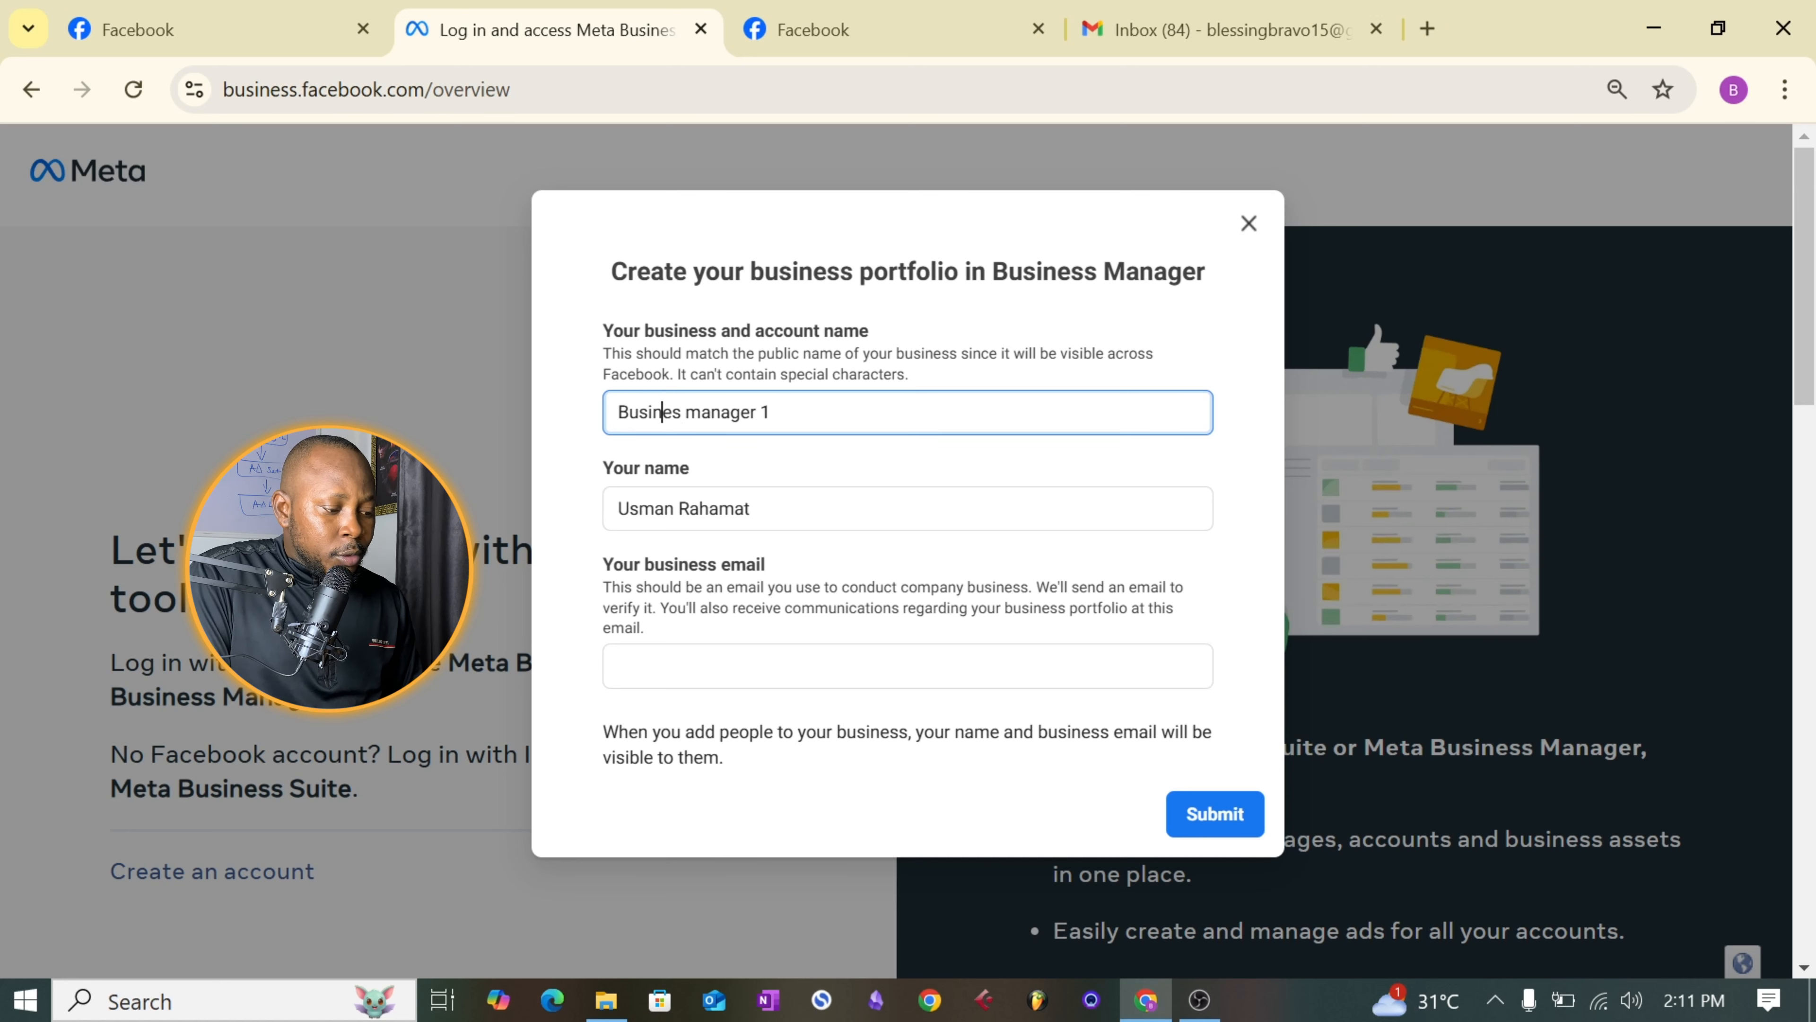
{"action": "left_click", "coordinate": [682, 412]}
{"action": "type", "text": "s"}
{"action": "left_click", "coordinate": [799, 404]}
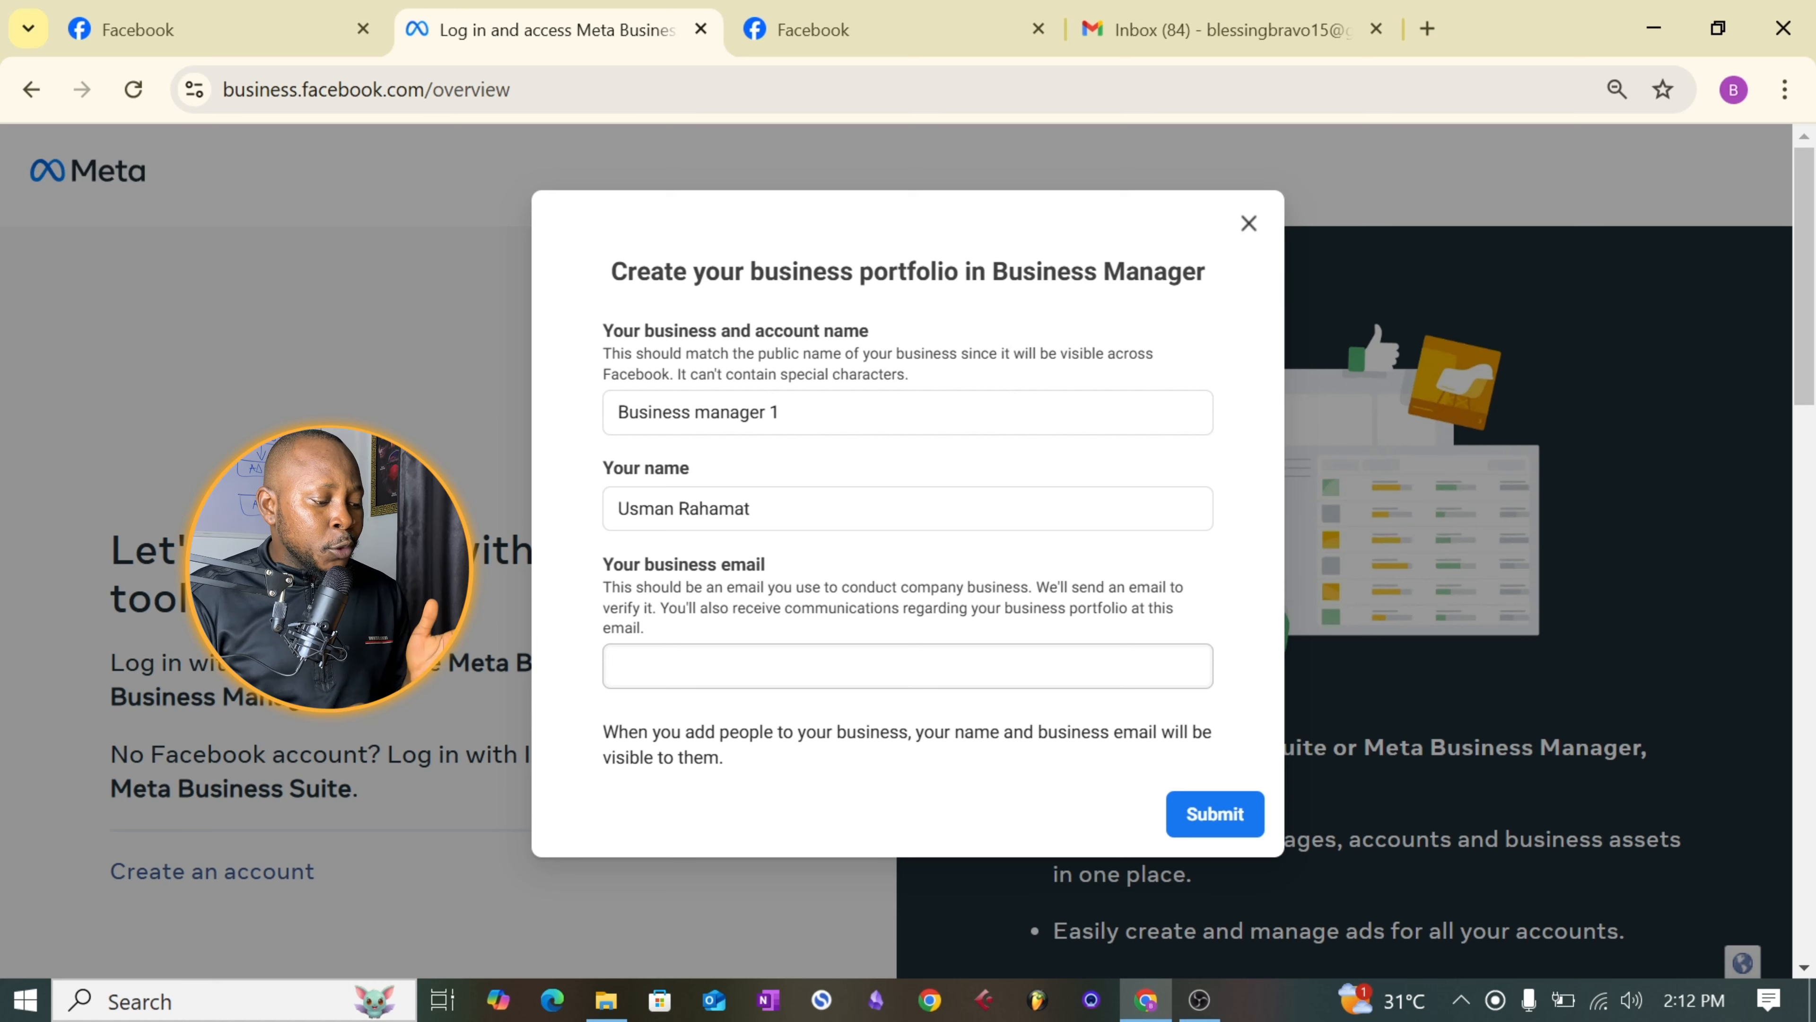
- Enter the business email and submit the business portfolio form
{"action": "left_click", "coordinate": [908, 666]}
{"action": "key", "text": "ctrl+v"}
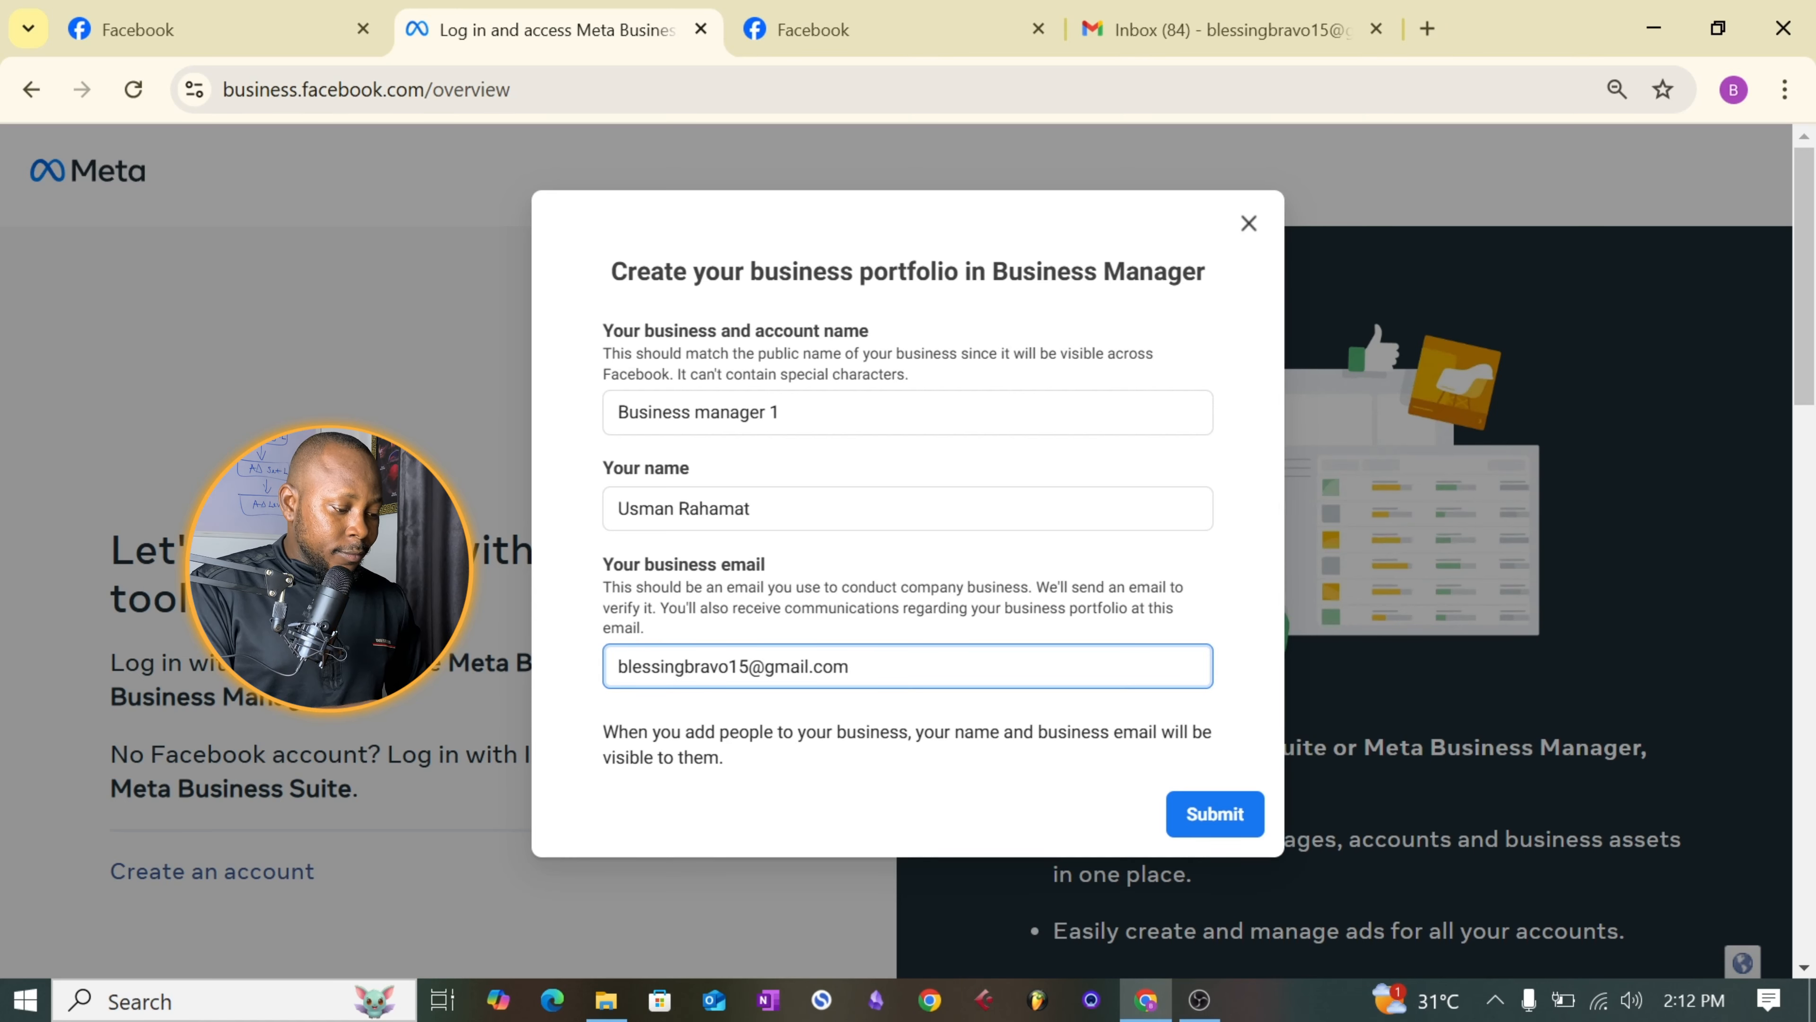
{"action": "double_click", "coordinate": [1253, 622]}
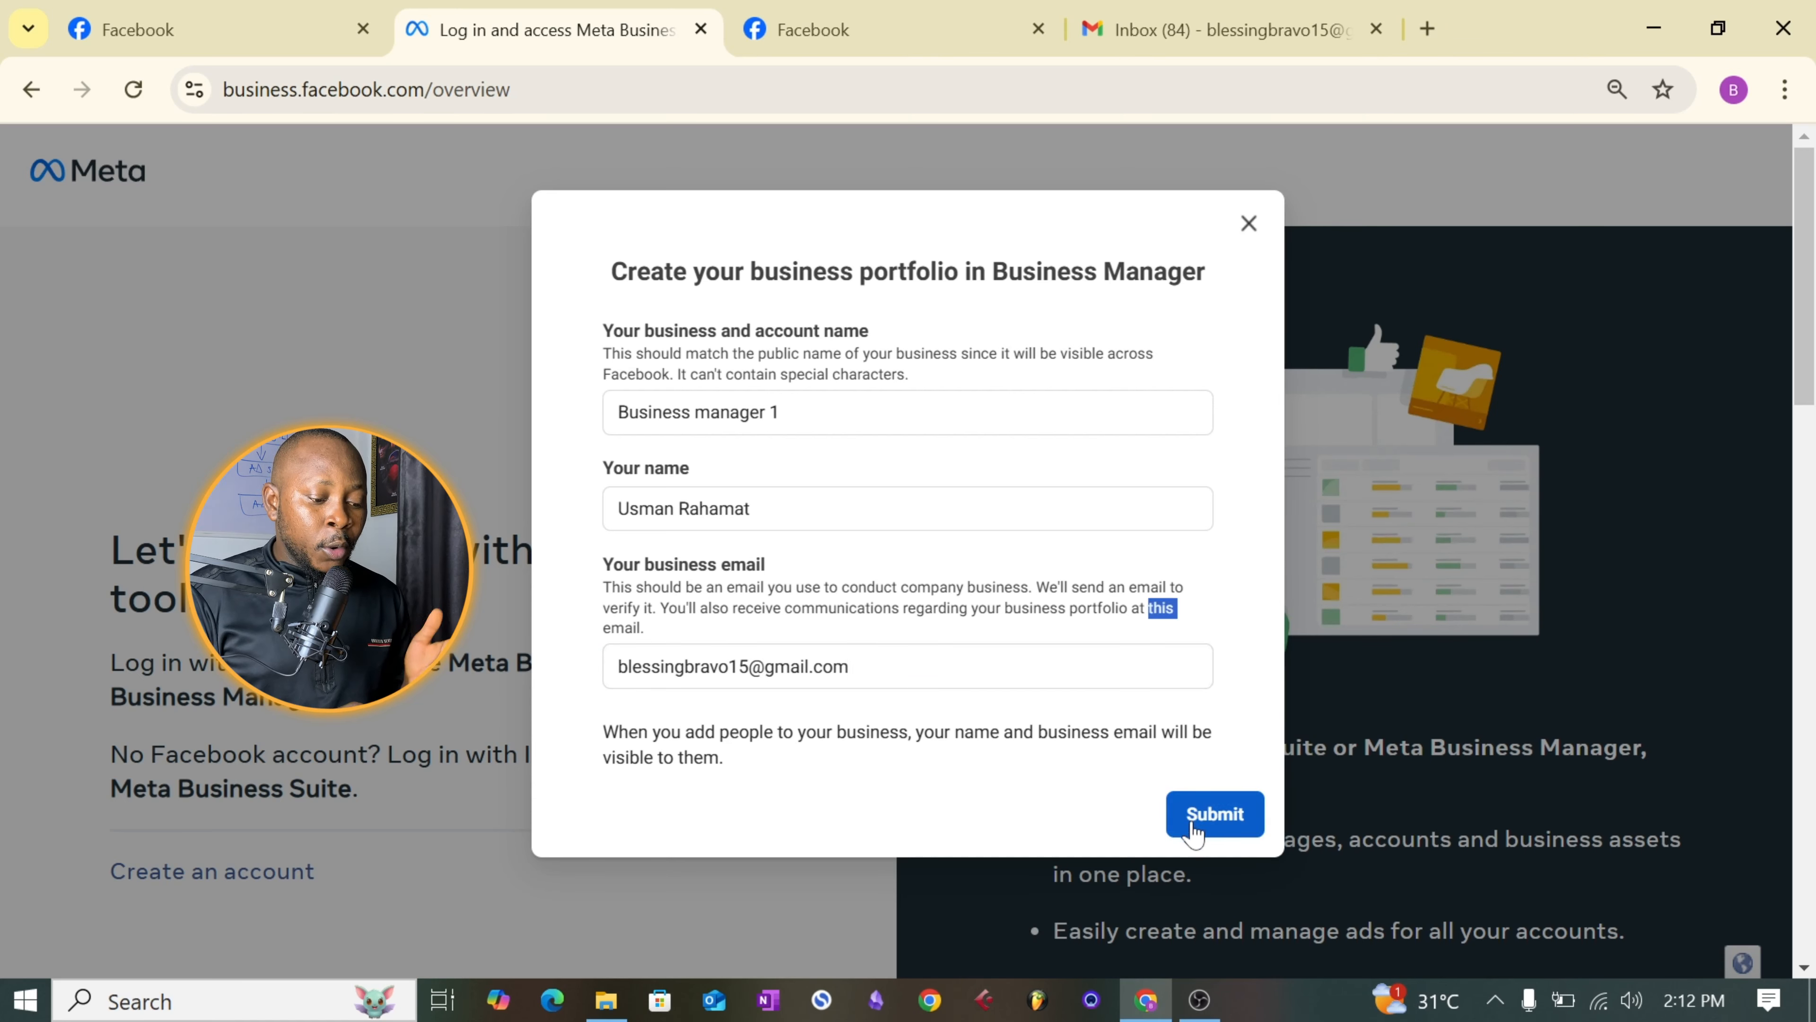
{"action": "left_click", "coordinate": [1215, 816]}
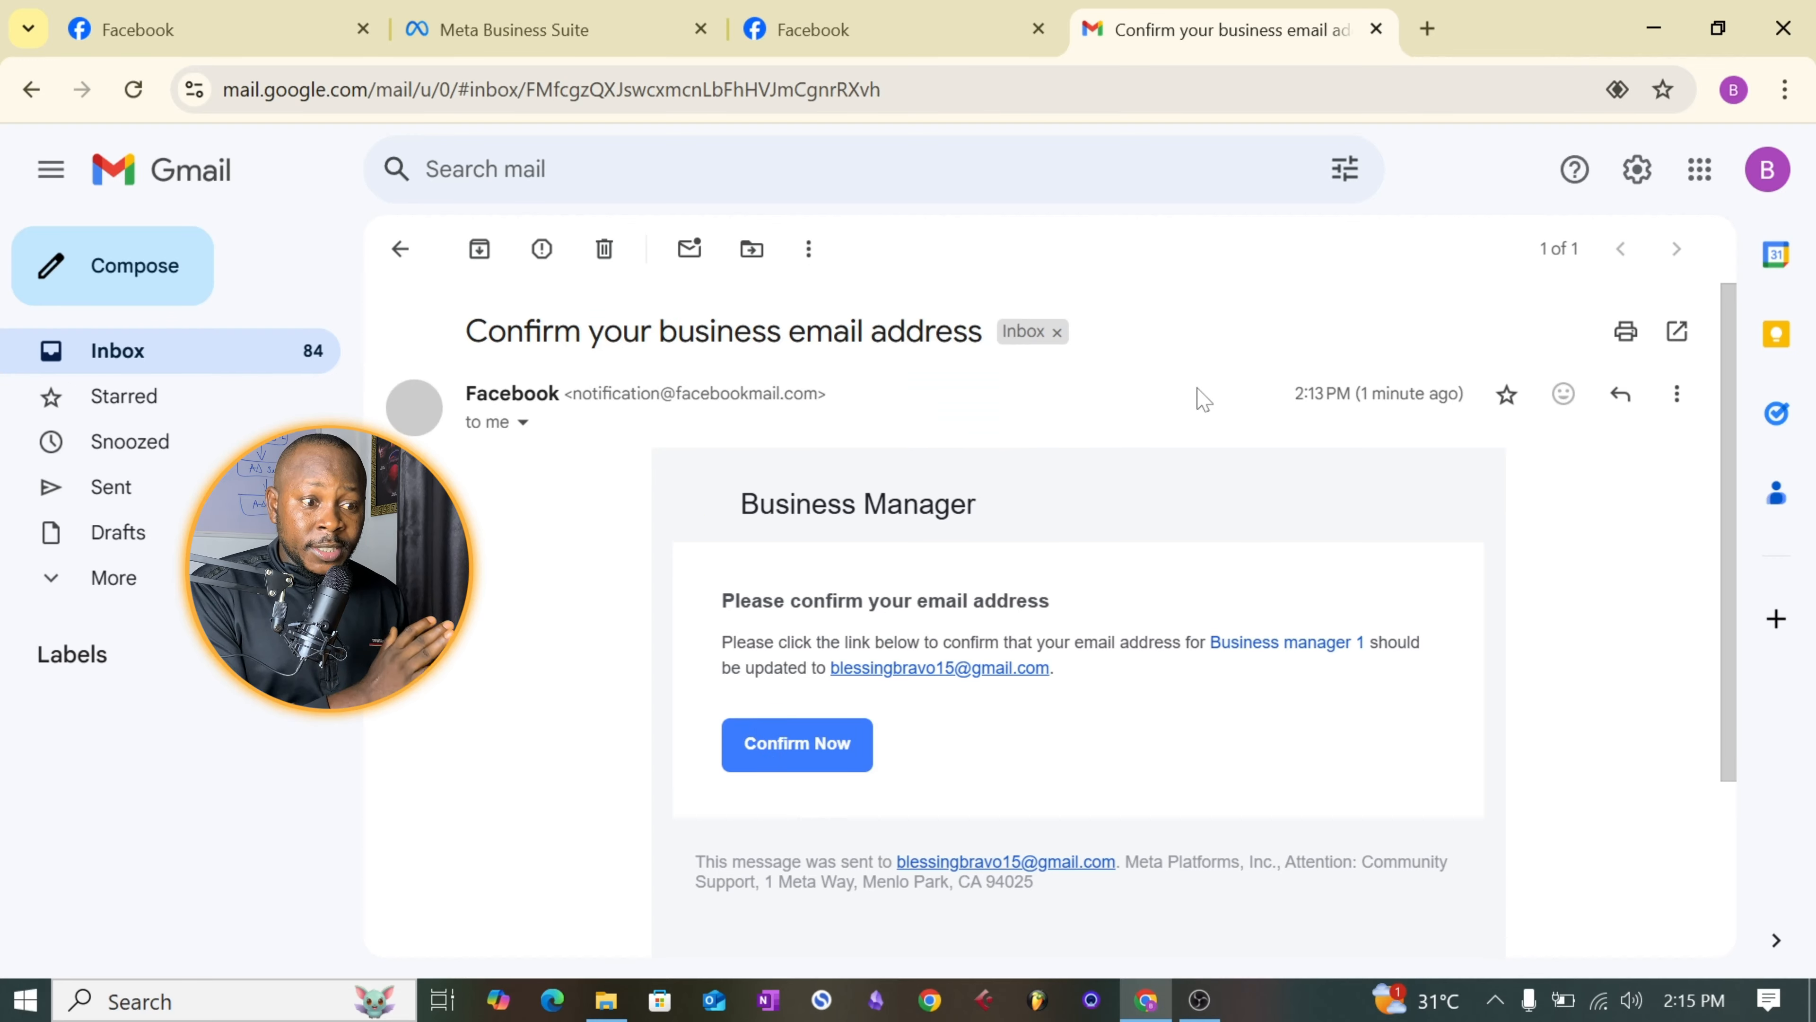
- Confirm the business email address from Facebook's Business Manager confirmation message
{"action": "left_click", "coordinate": [781, 753]}
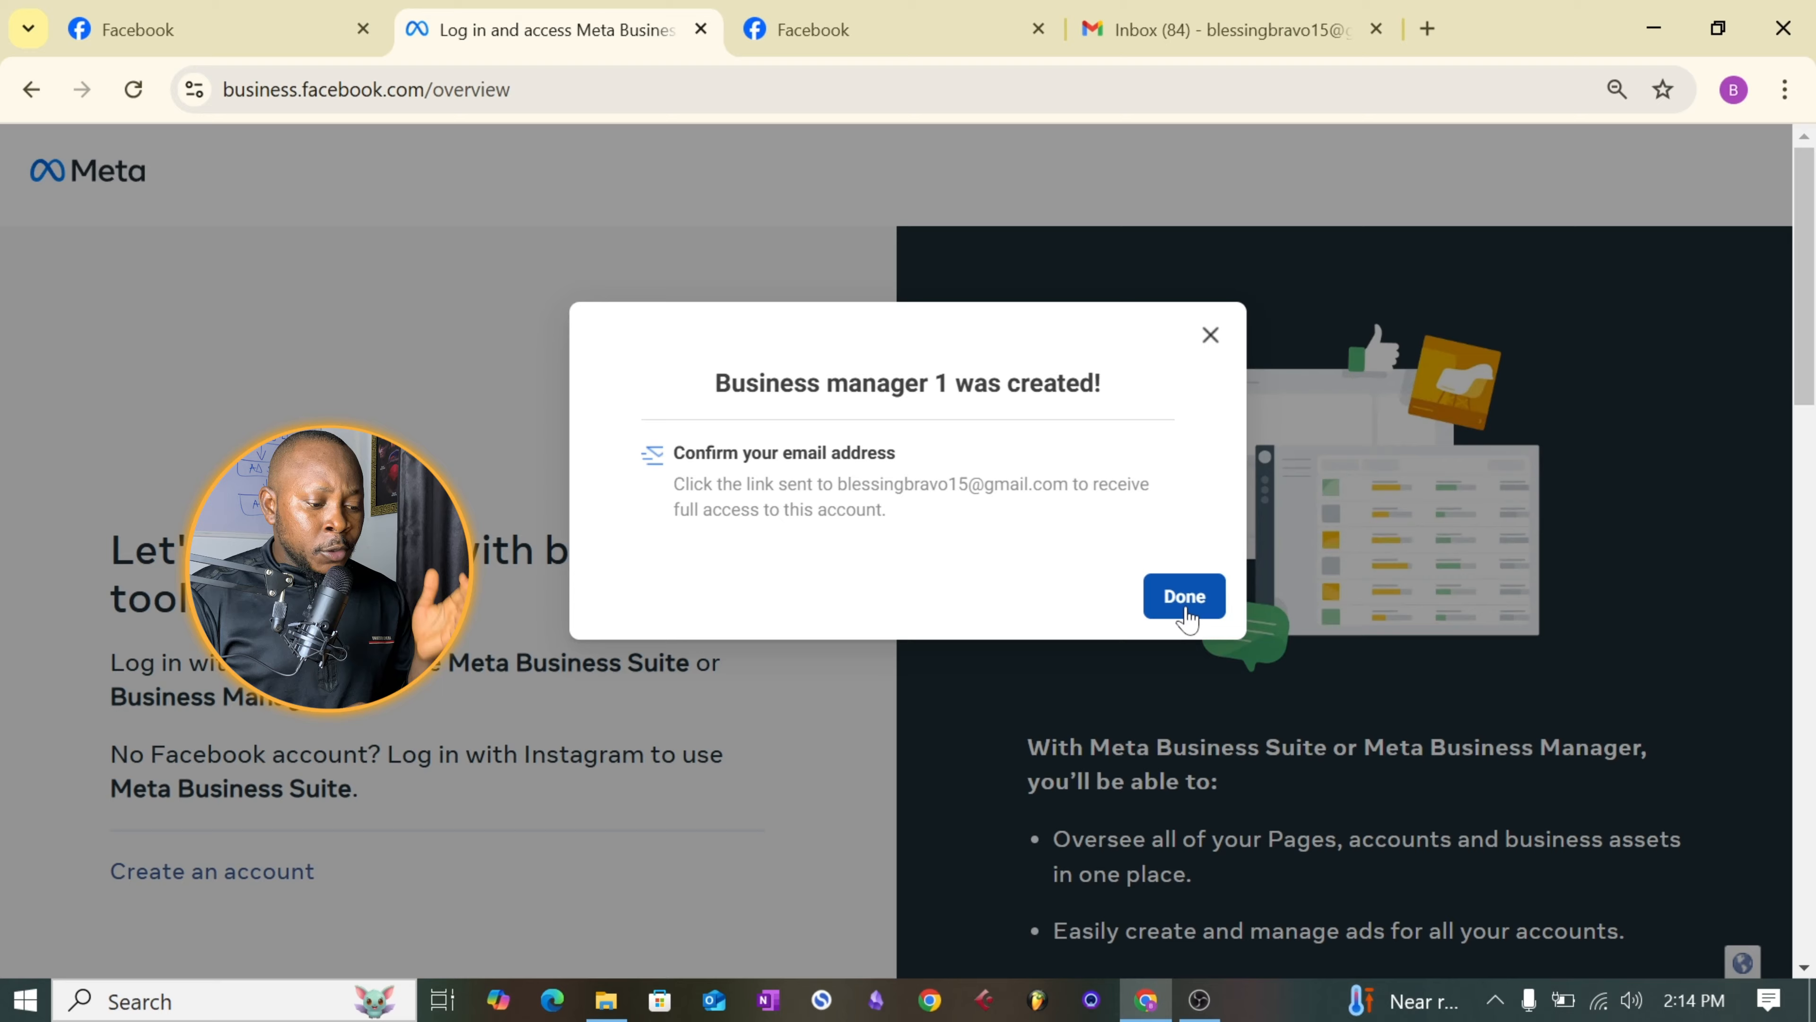
{"action": "left_click", "coordinate": [1185, 597]}
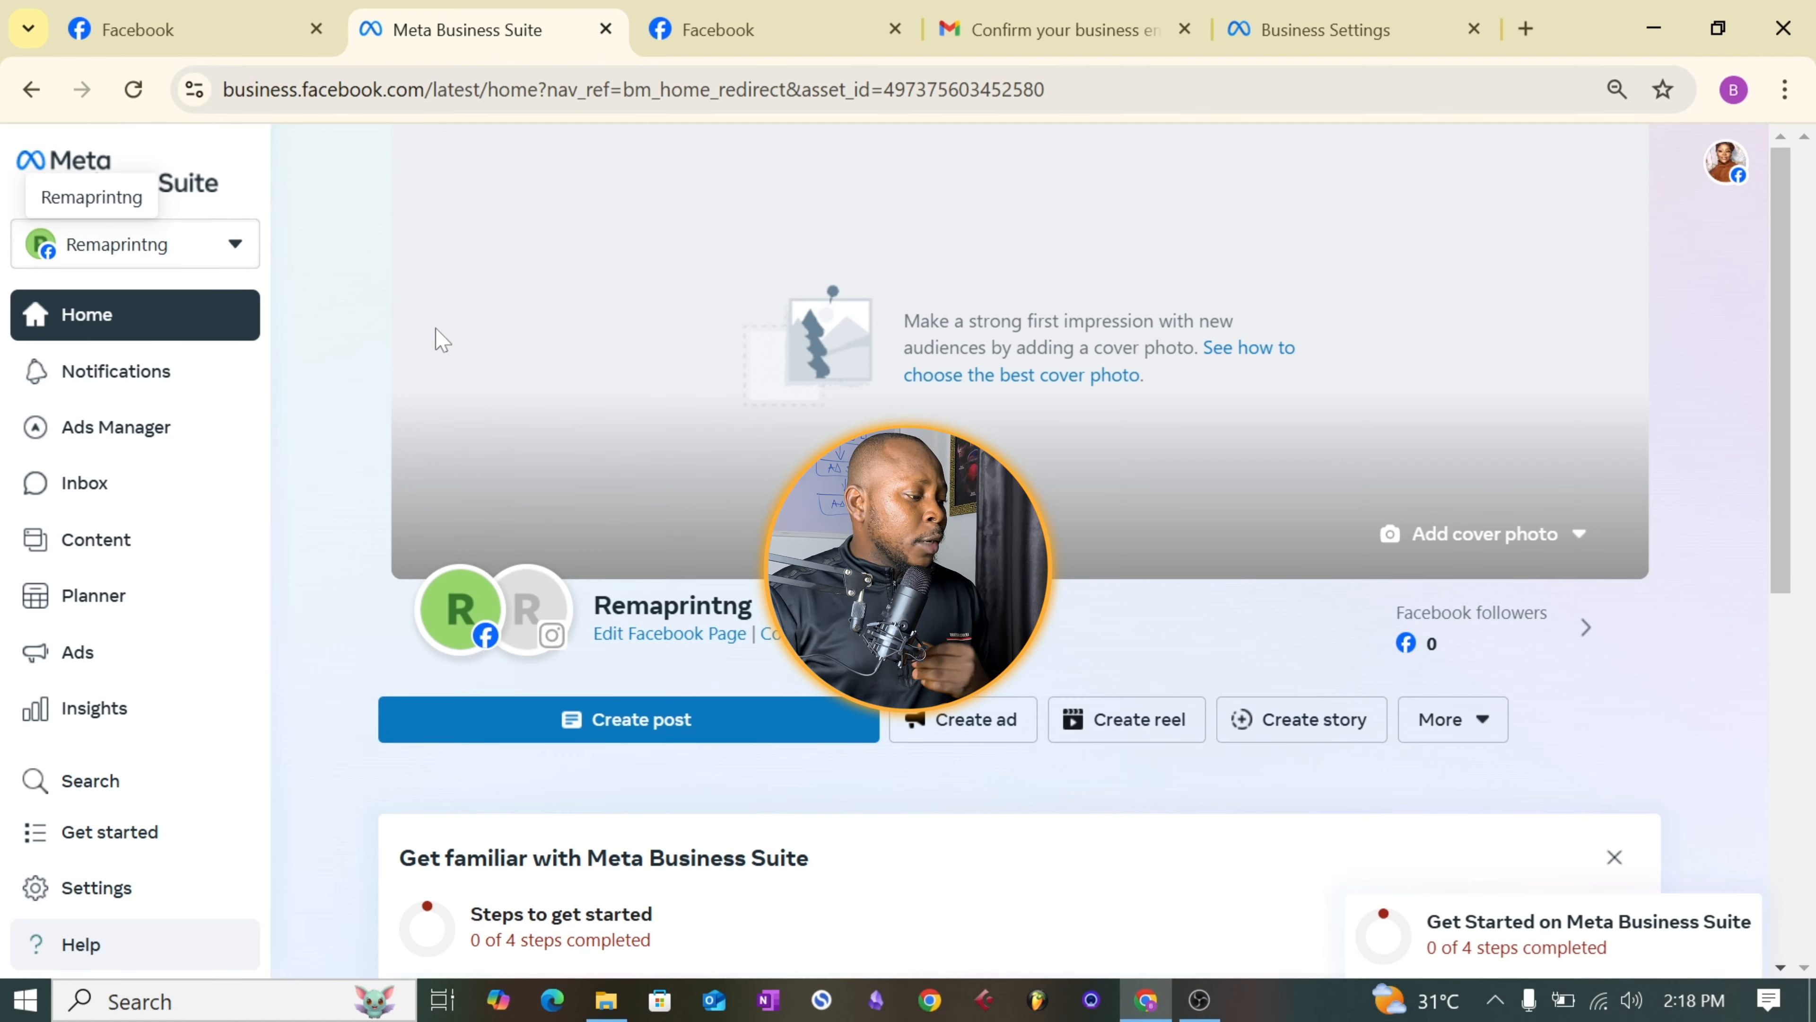
- Select the Business manager 1 portfolio in Meta Business Suite and open its Pages settings
{"action": "left_click", "coordinate": [236, 246]}
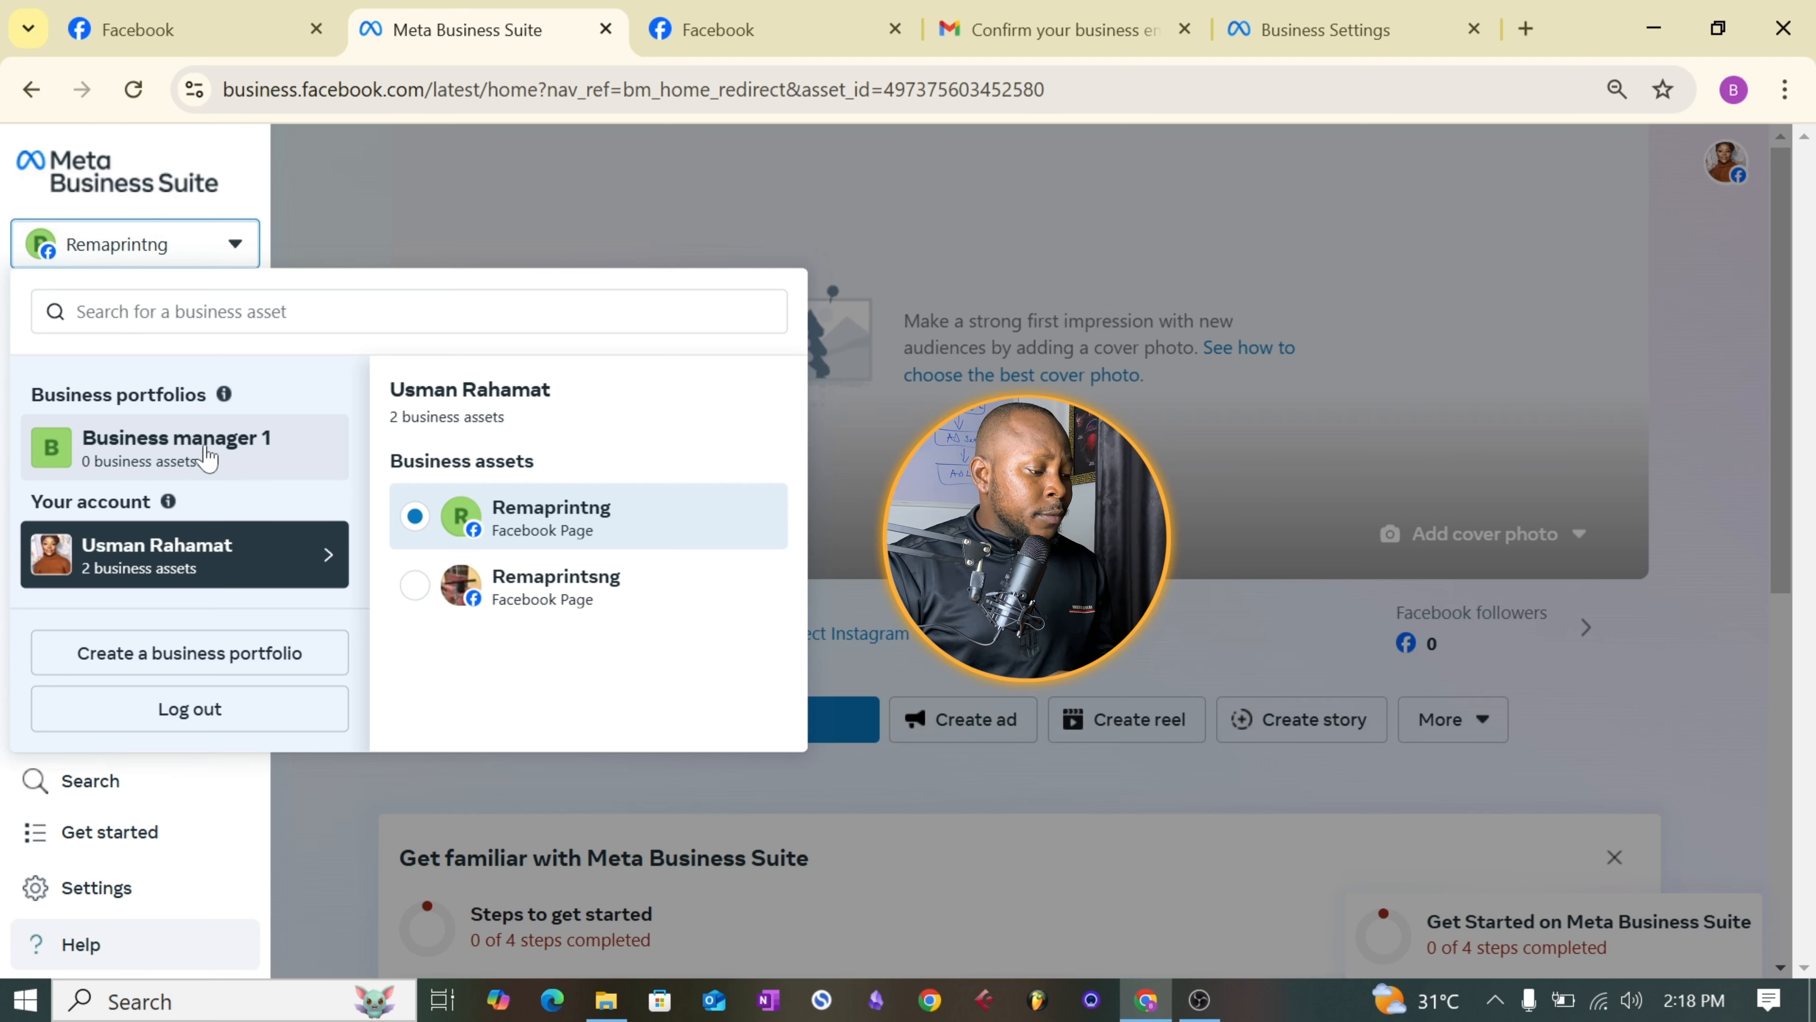
{"action": "left_click", "coordinate": [205, 453]}
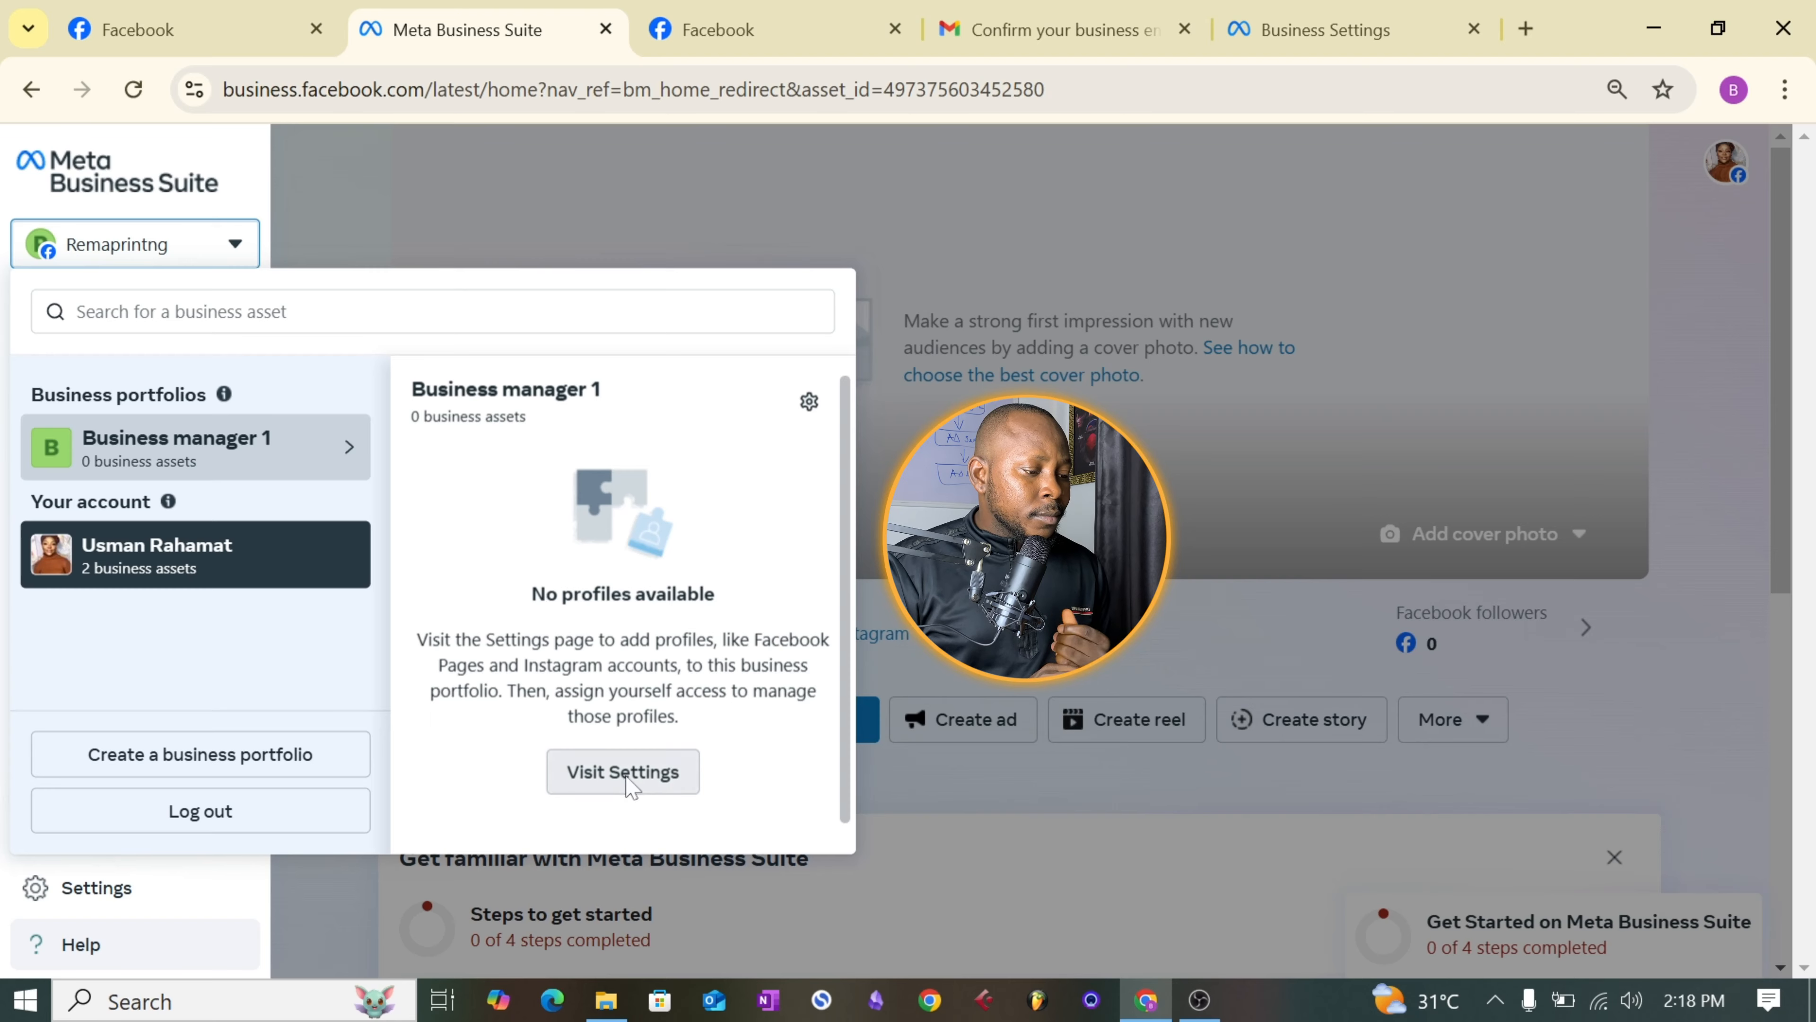
{"action": "left_click", "coordinate": [623, 773]}
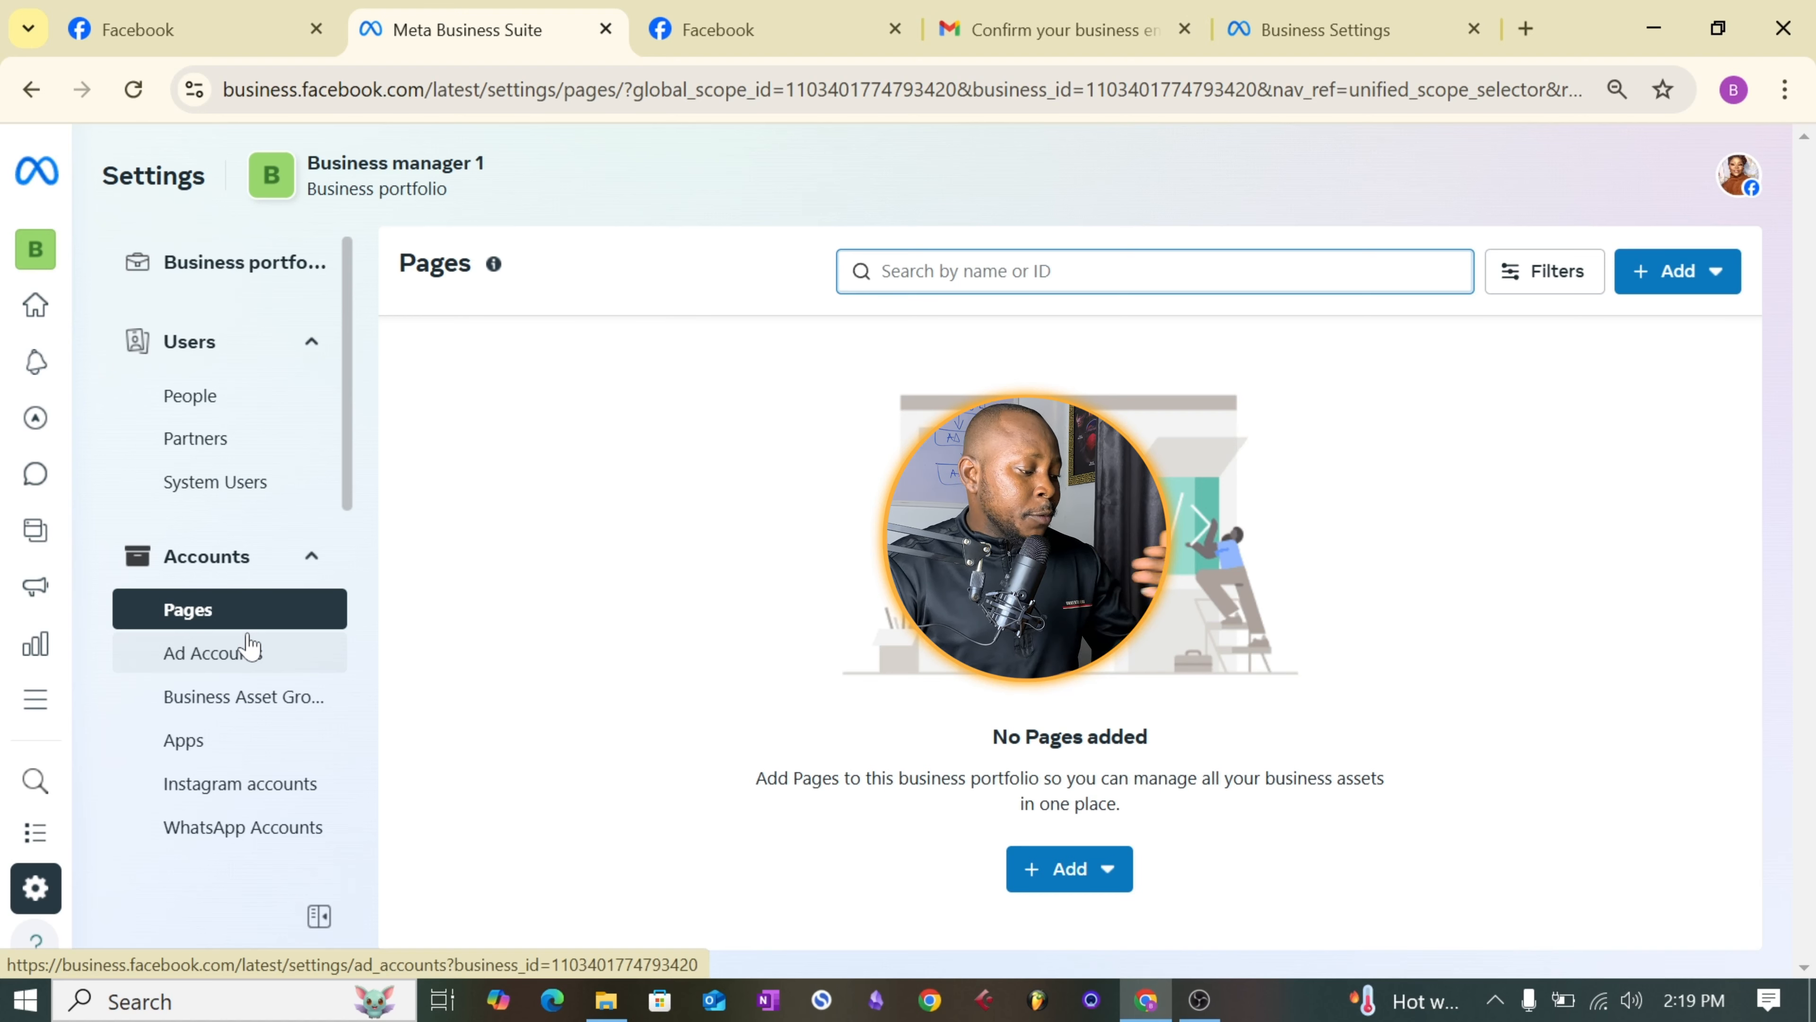
{"action": "left_click", "coordinate": [204, 615]}
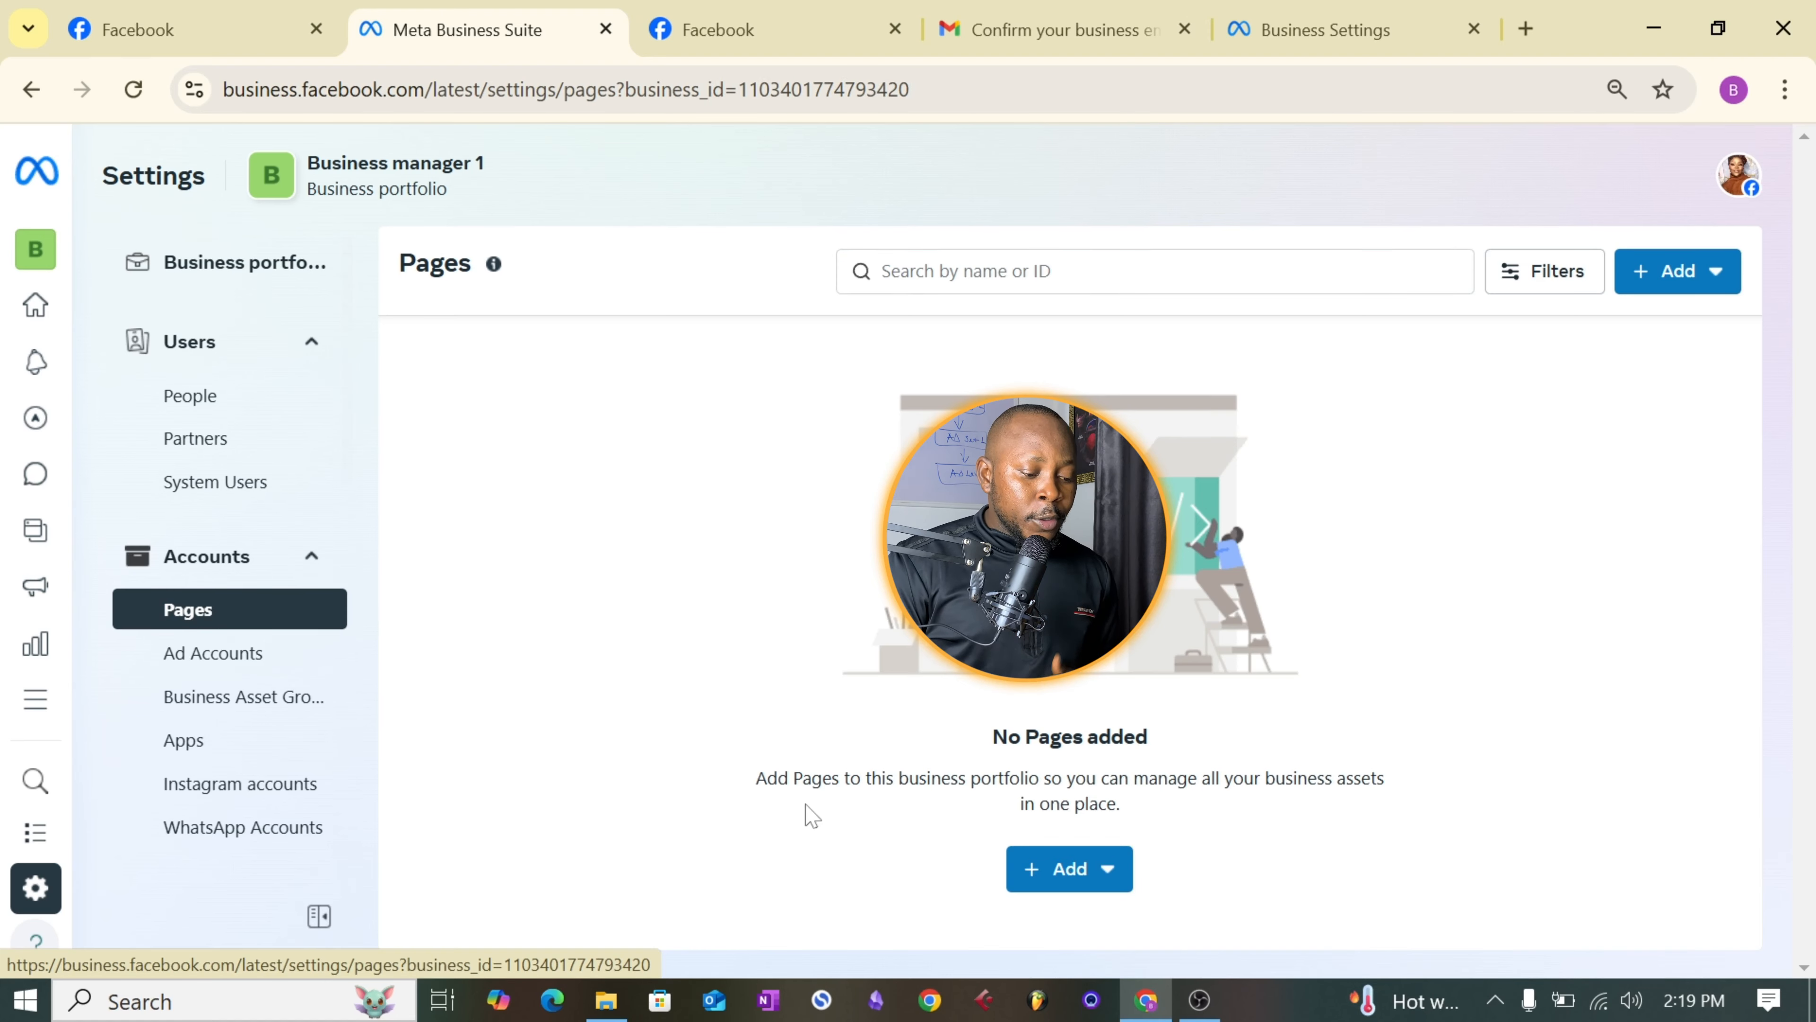
- Start adding an existing Facebook Page to the portfolio, finding it by its URL and selecting Remaprintng
{"action": "left_click", "coordinate": [1037, 885]}
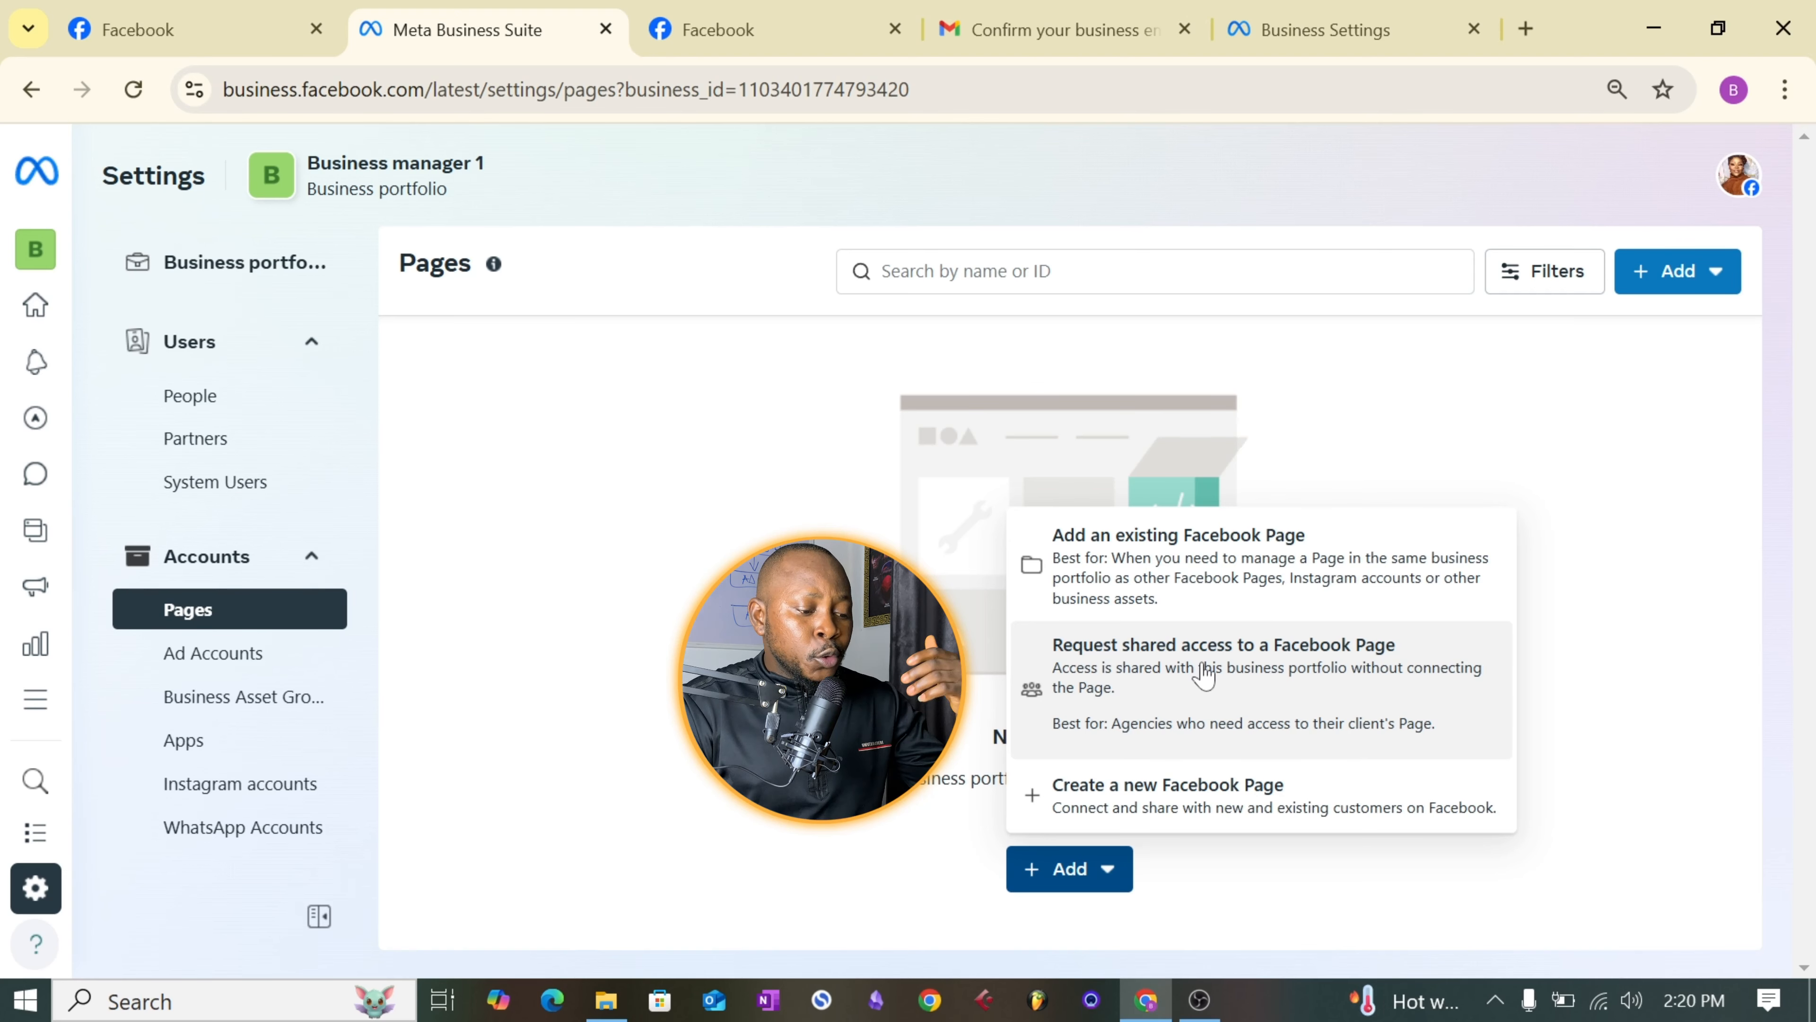
{"action": "left_click", "coordinate": [1156, 588]}
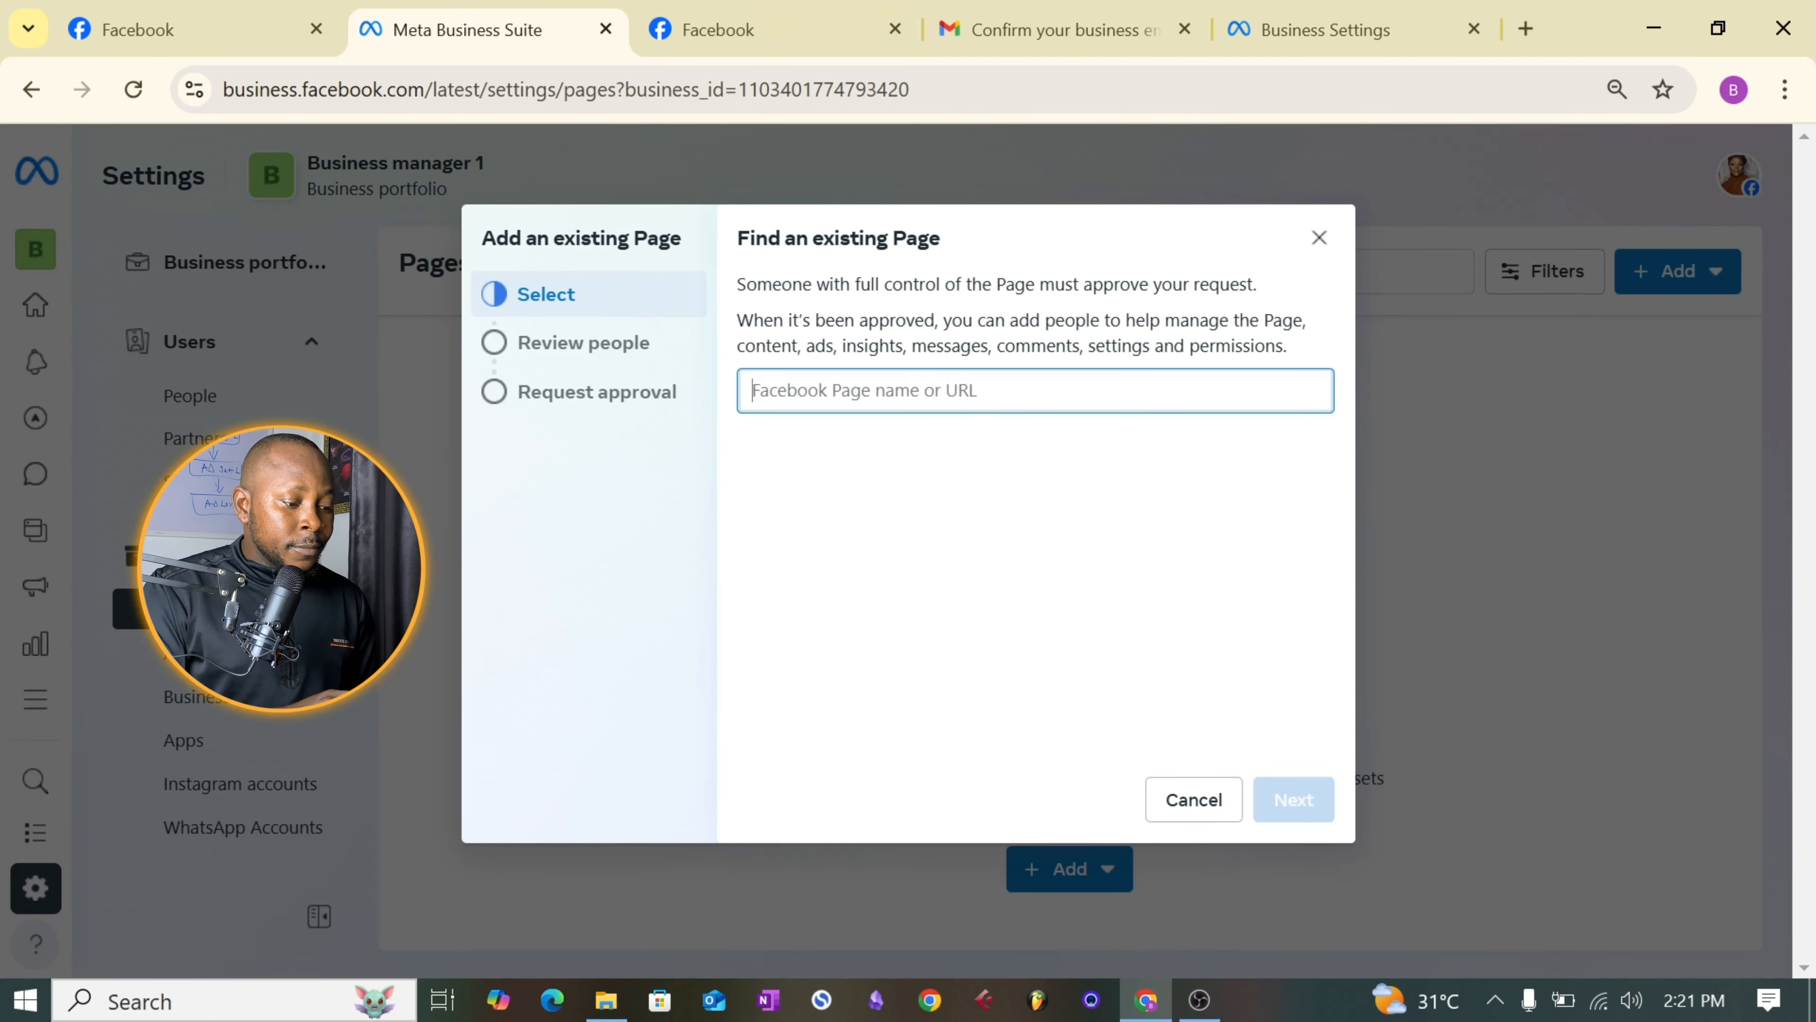
{"action": "key", "text": "ctrl+v"}
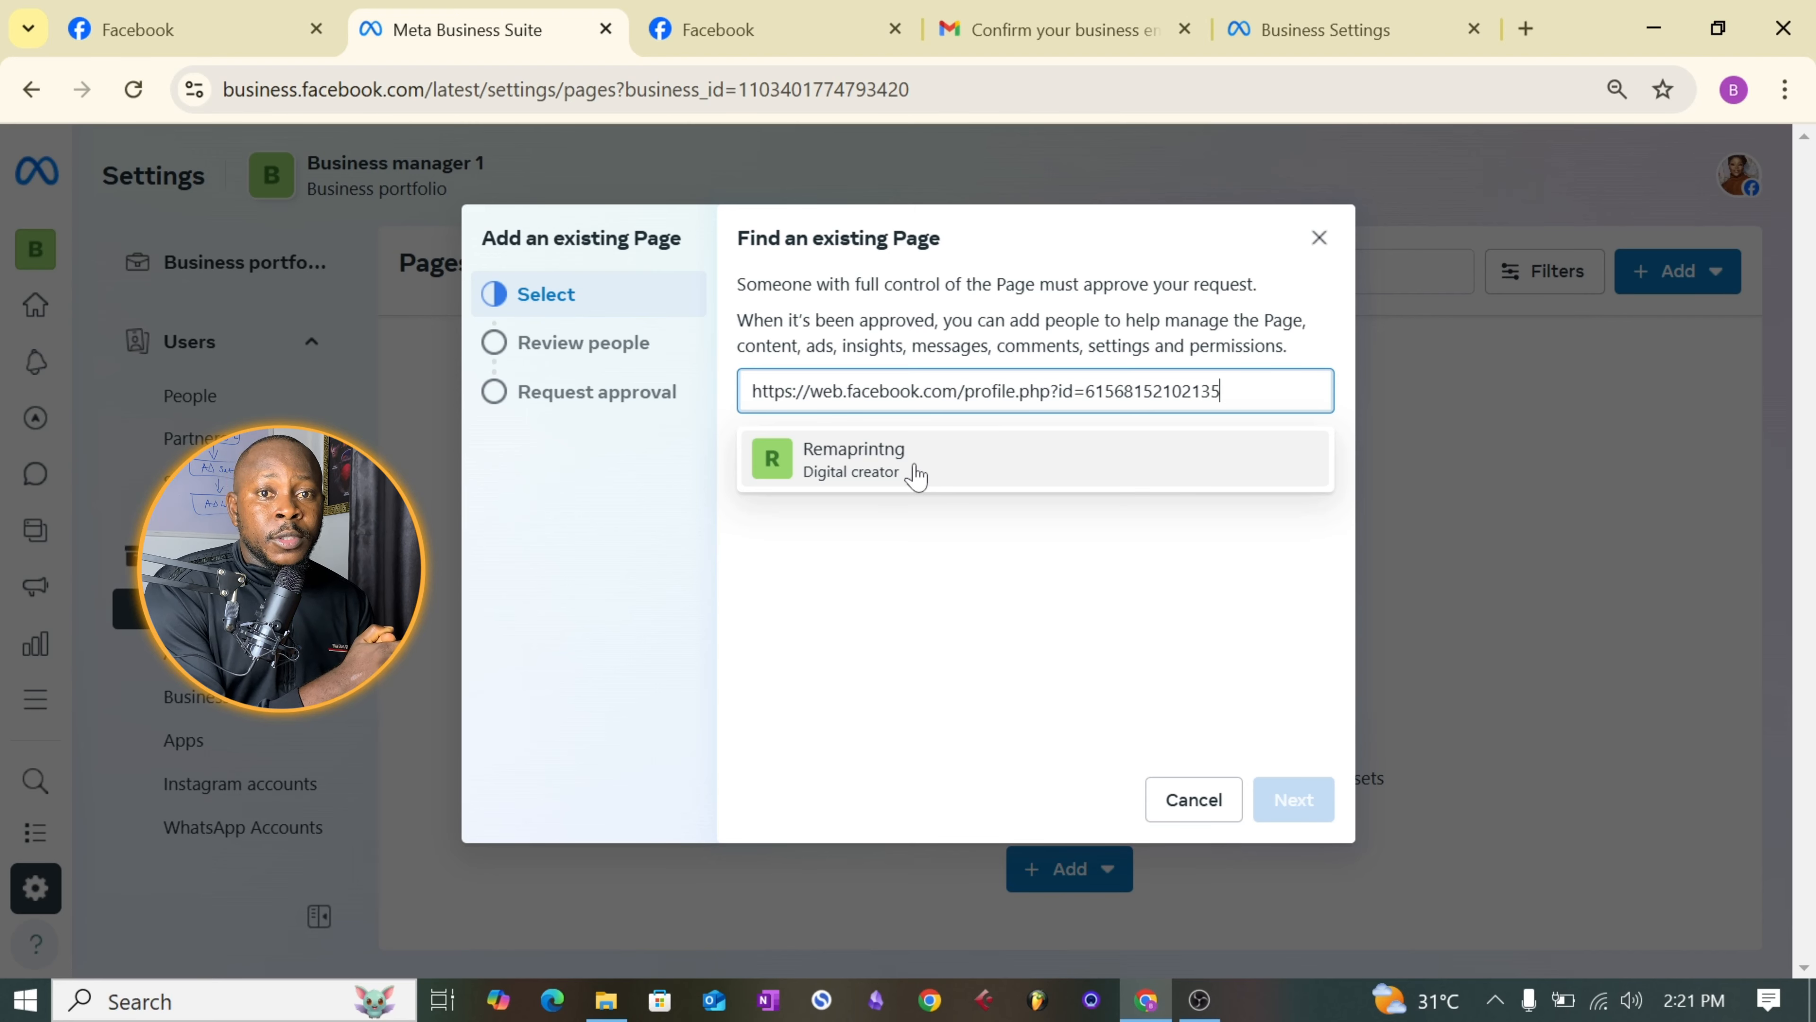
{"action": "left_click", "coordinate": [890, 472]}
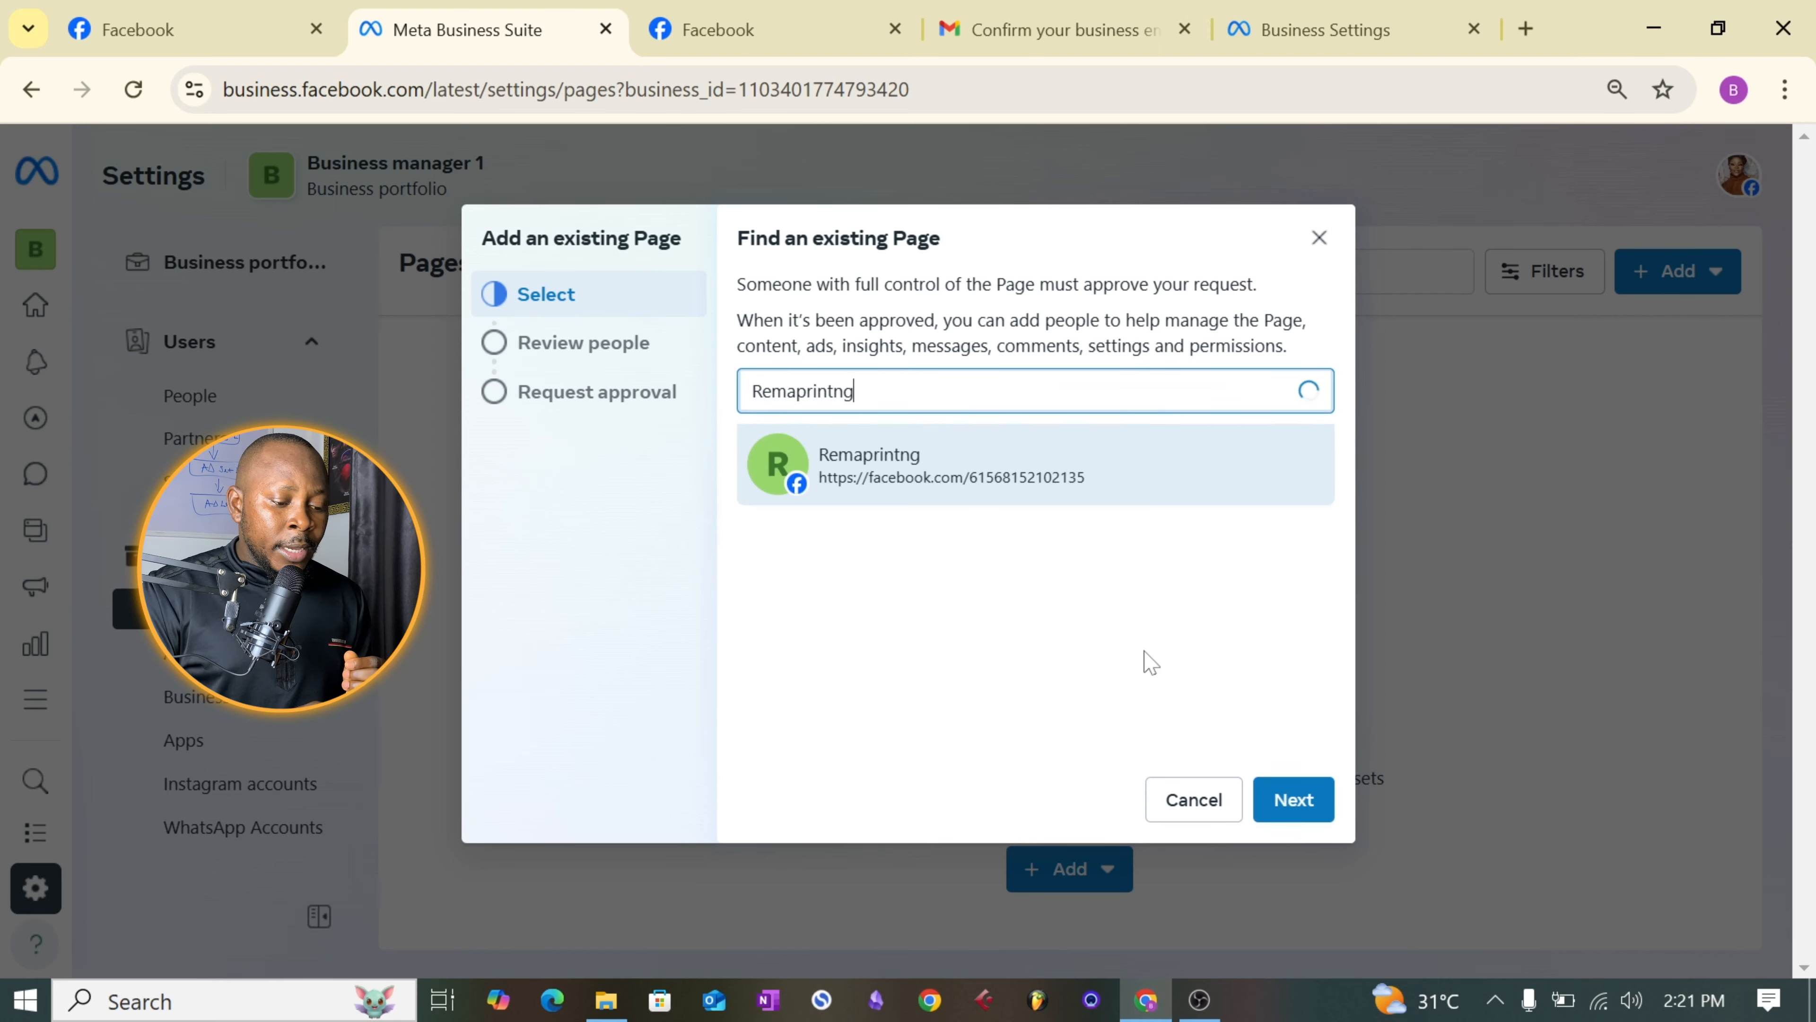
{"action": "double_click", "coordinate": [1076, 486]}
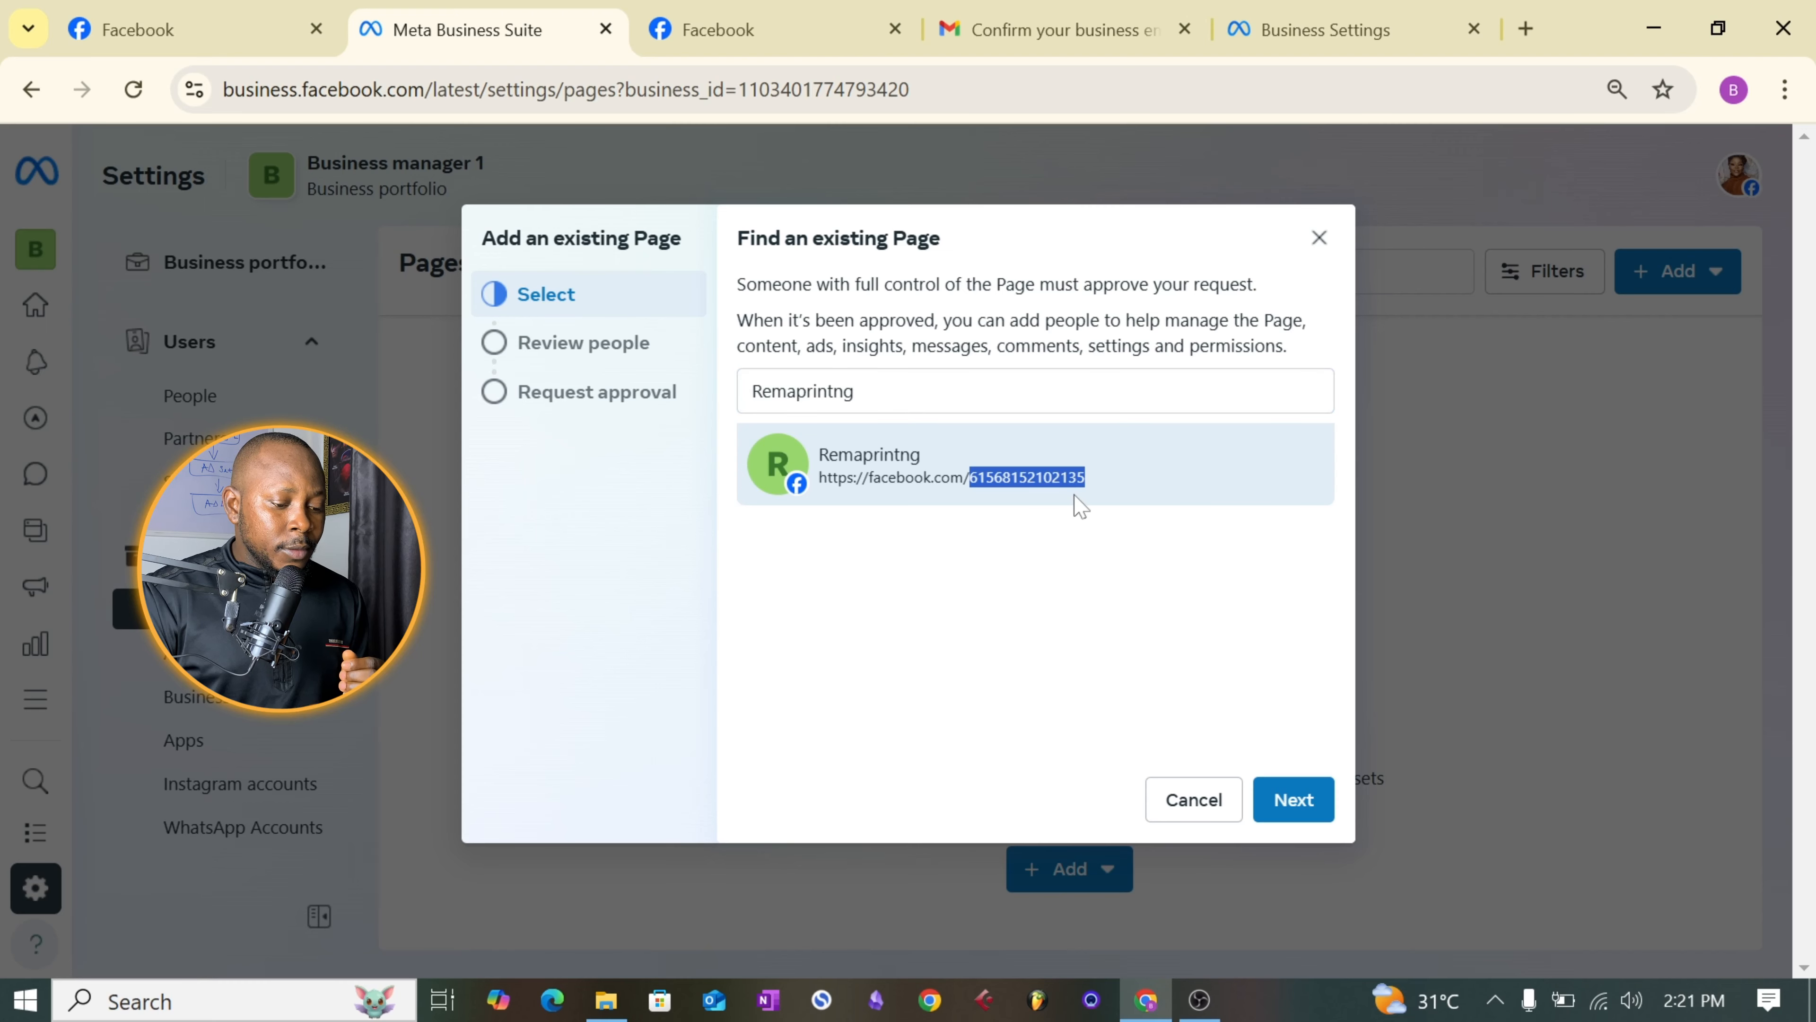
- Accept the people with Page access, agree to the Meta terms and claim the Remaprintng Page
{"action": "left_click", "coordinate": [1298, 801]}
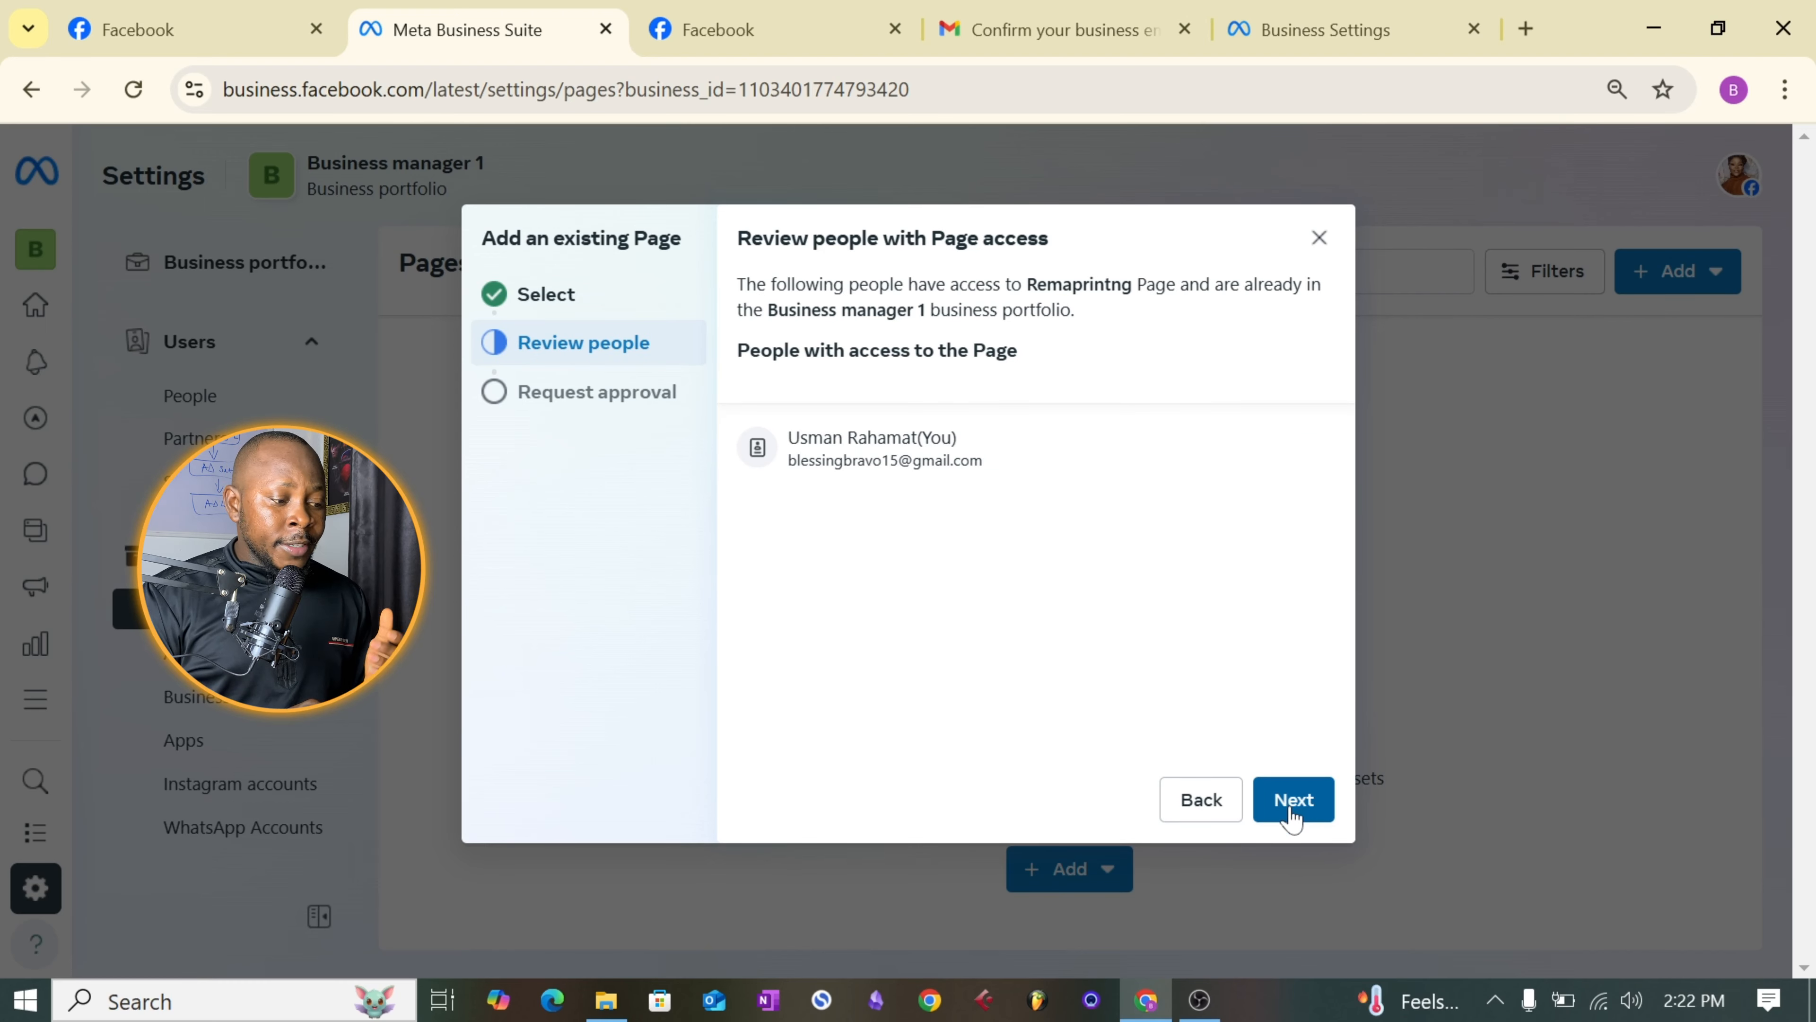
{"action": "left_click", "coordinate": [1292, 805]}
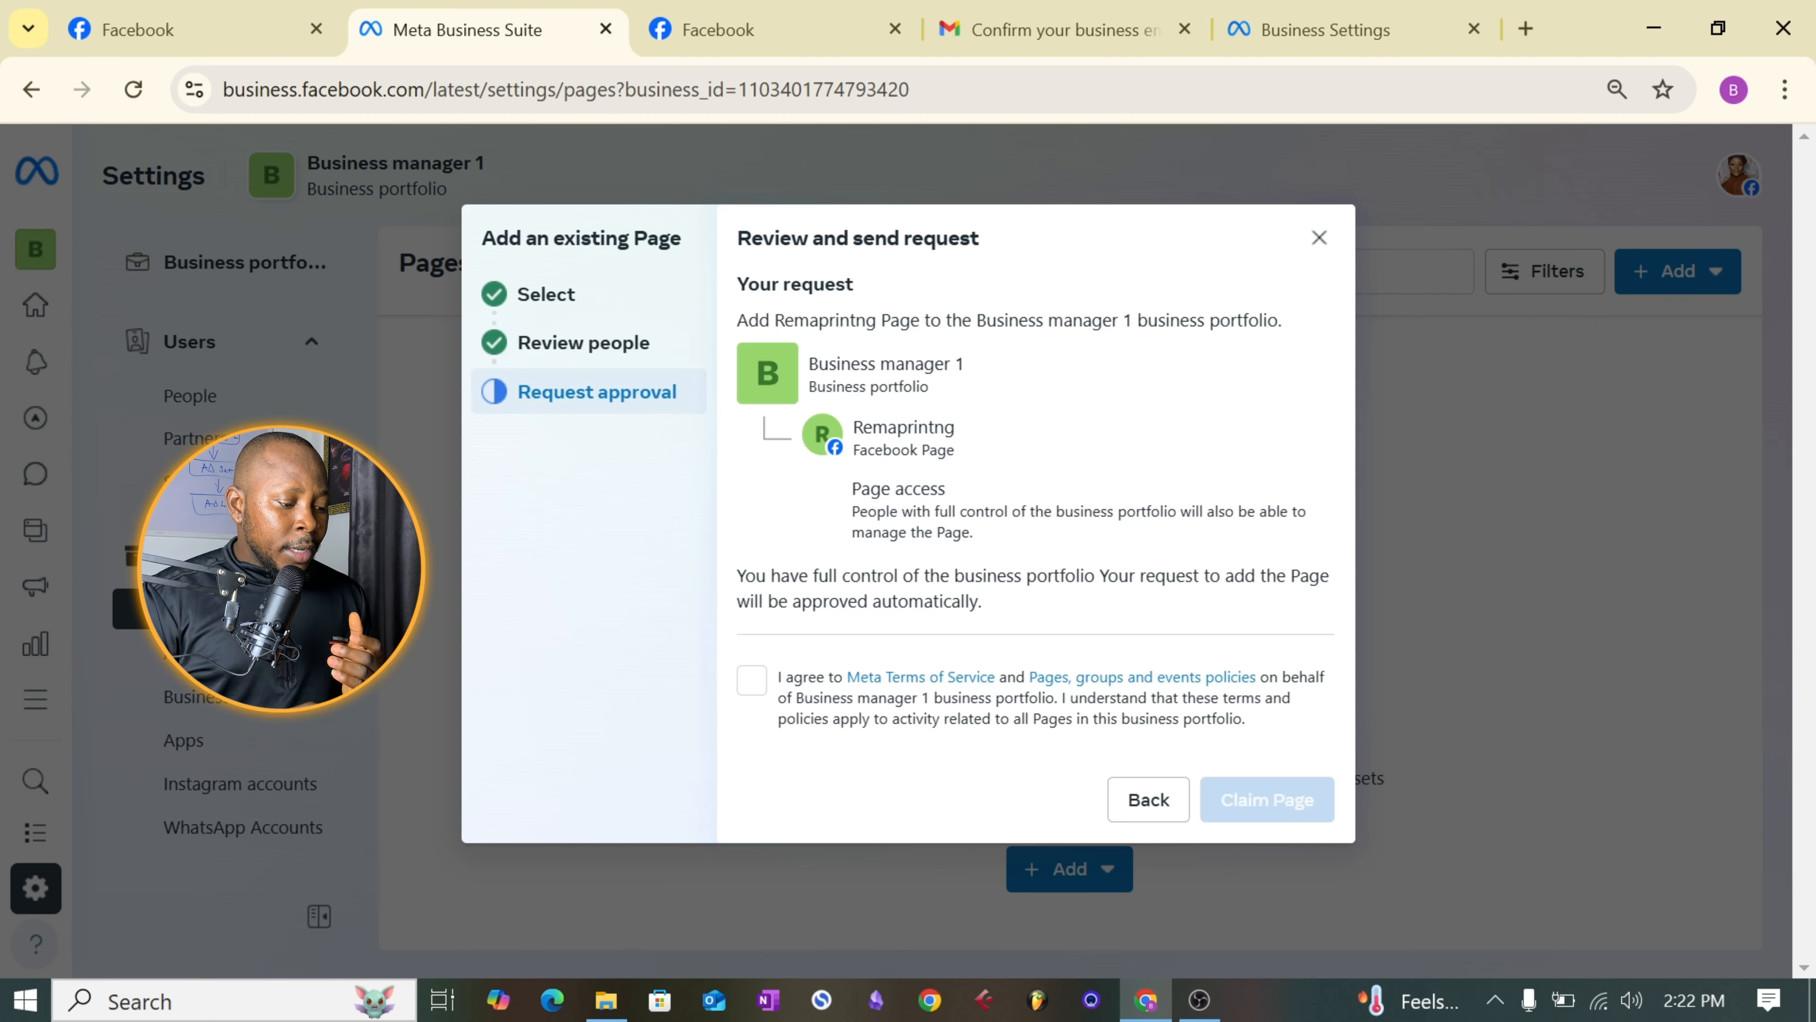
{"action": "left_click", "coordinate": [752, 684]}
{"action": "left_click", "coordinate": [1239, 800]}
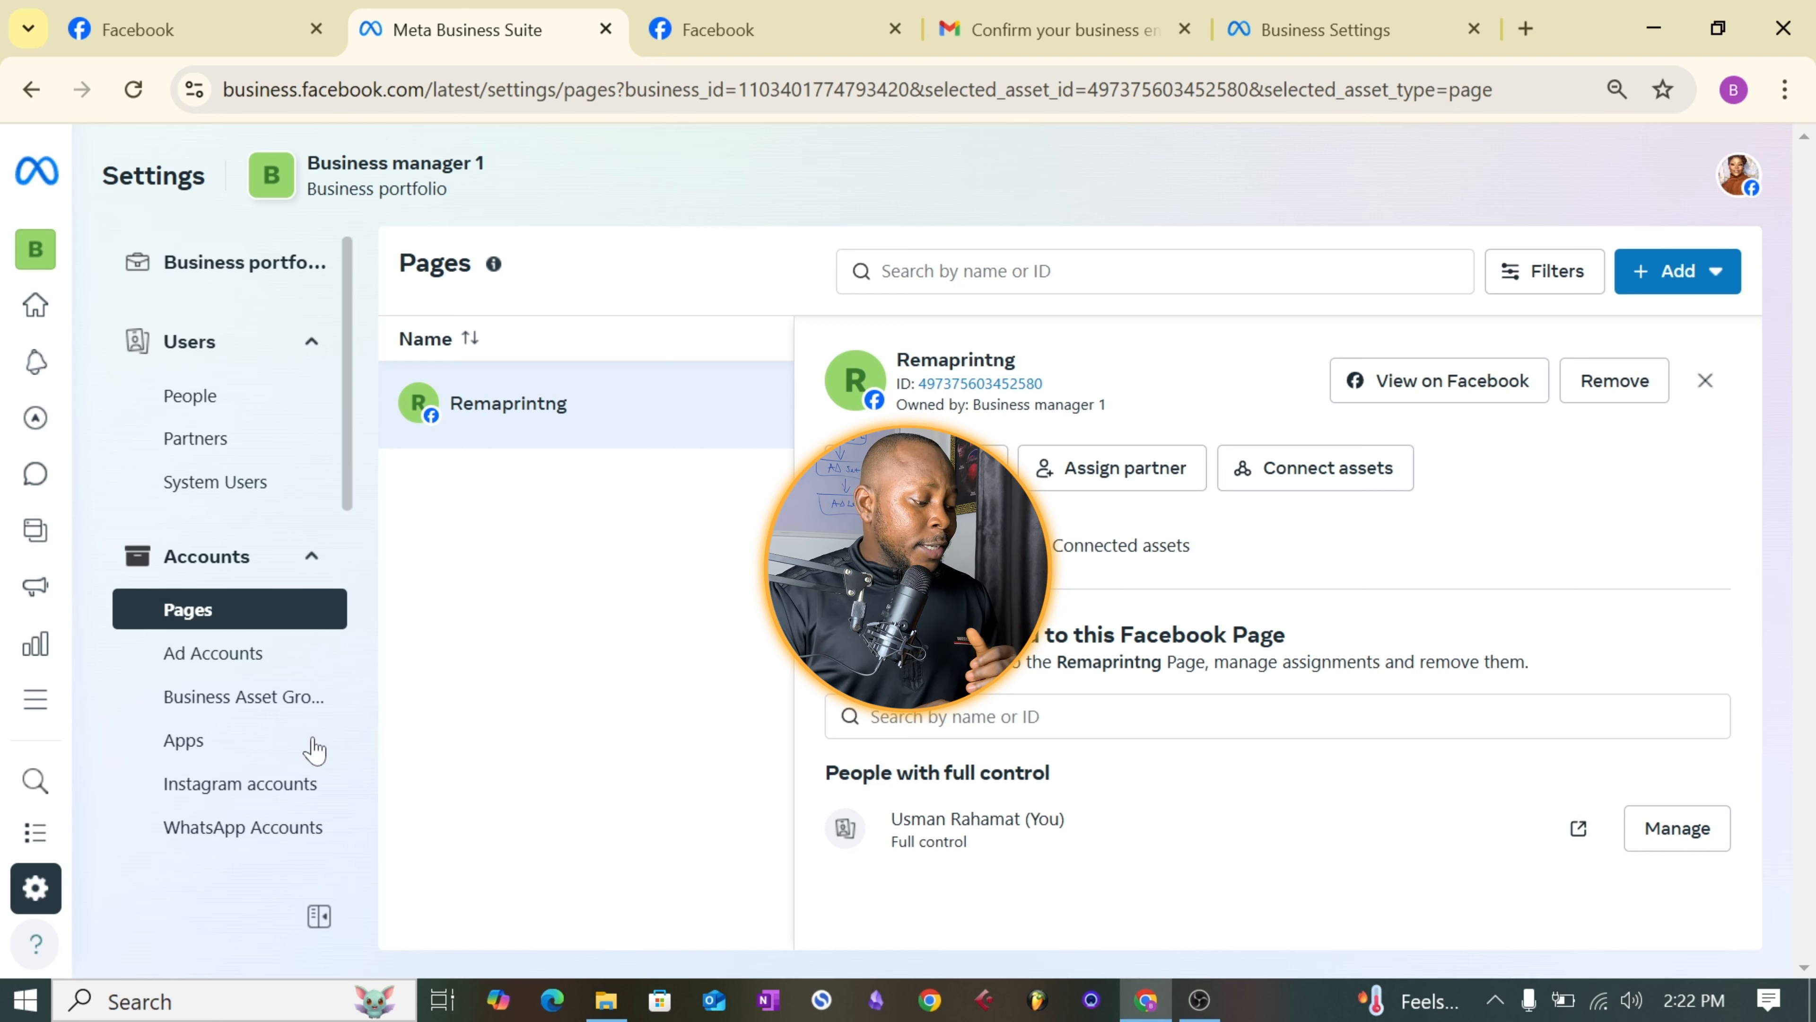
- Try to claim an Instagram account for the portfolio, agreeing to the terms, and cancel the claim at the login stage
{"action": "left_click", "coordinate": [268, 785]}
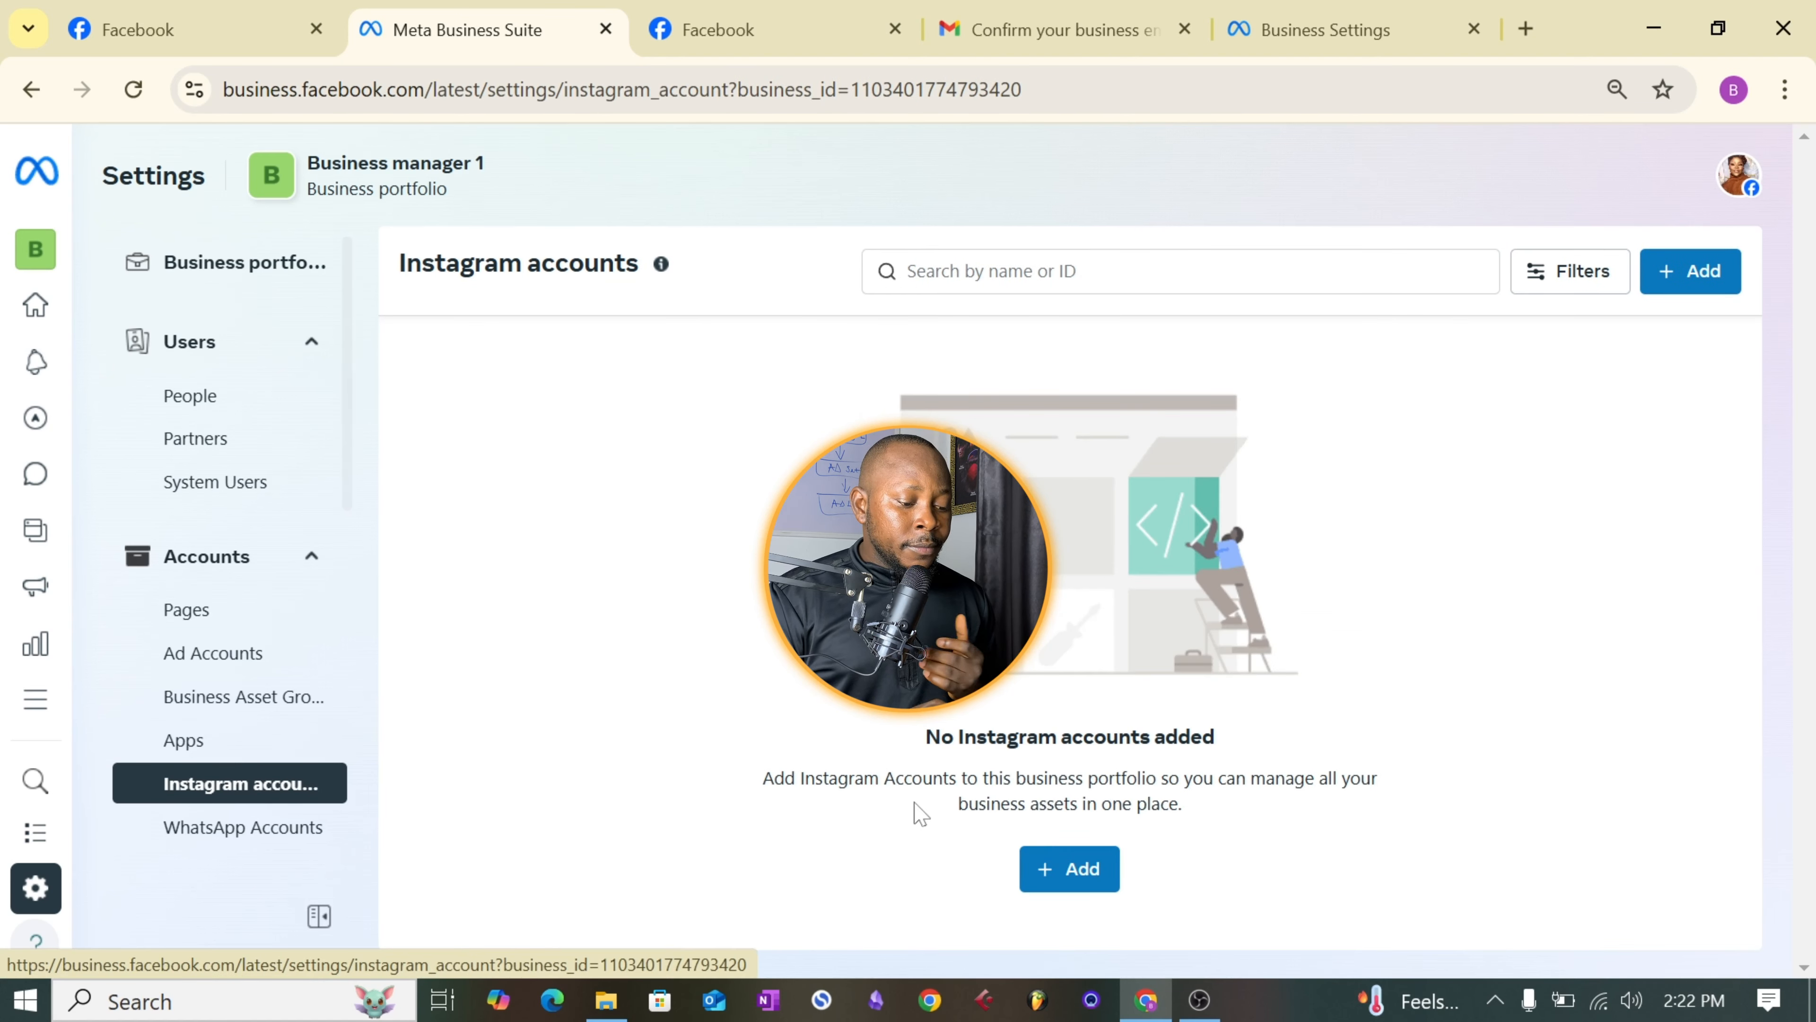
{"action": "left_click", "coordinate": [1054, 882]}
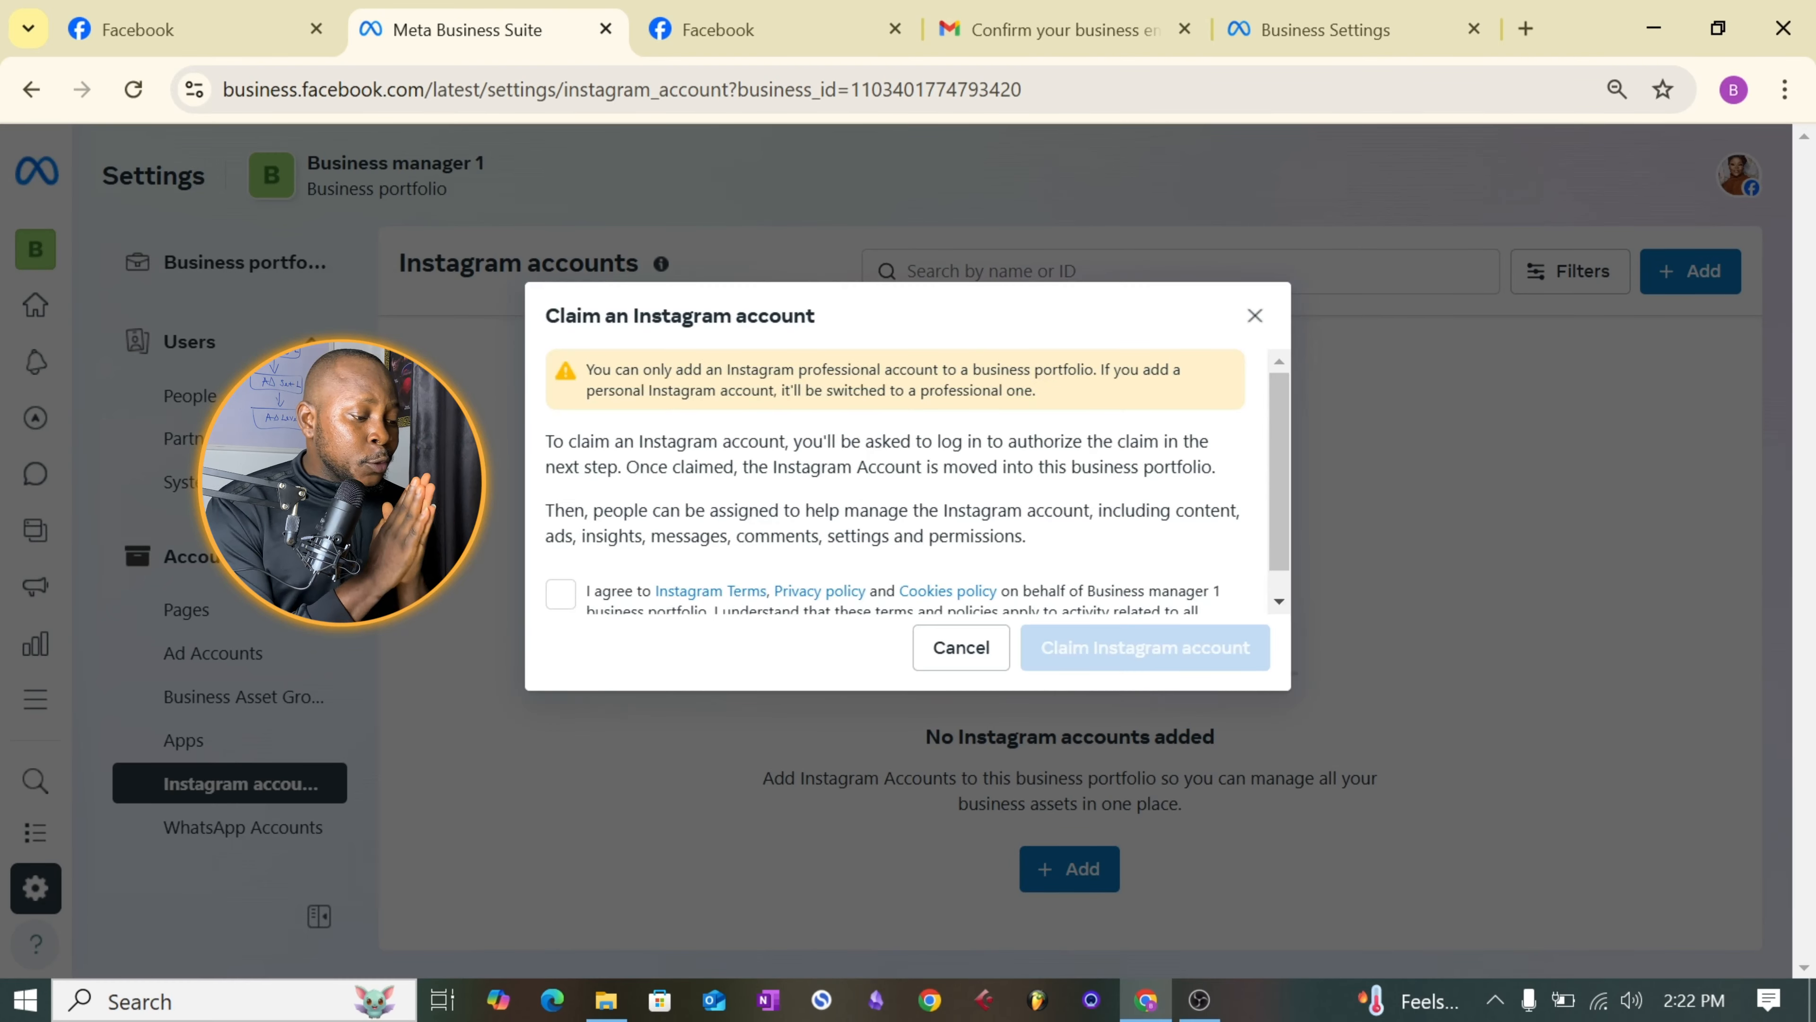
{"action": "scroll", "coordinate": [1274, 466], "scroll_direction": "down", "scroll_amount": 1}
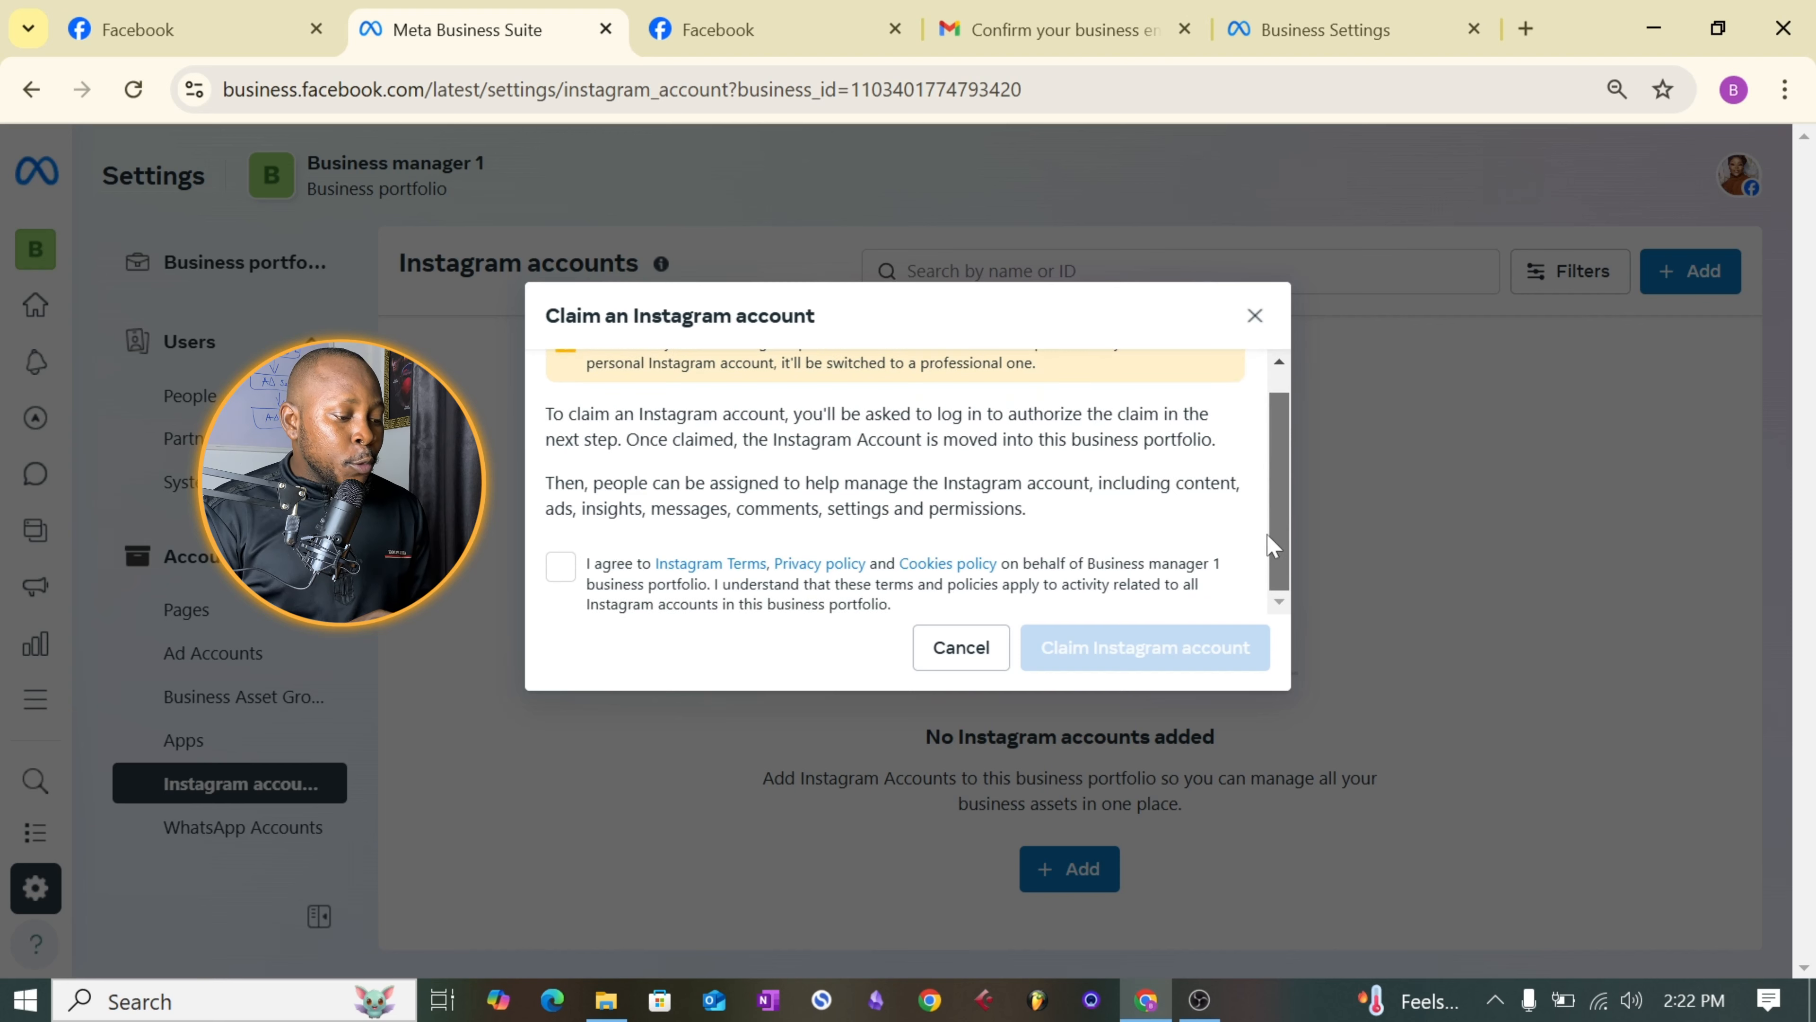
{"action": "scroll", "coordinate": [1271, 547], "scroll_direction": "up", "scroll_amount": 1}
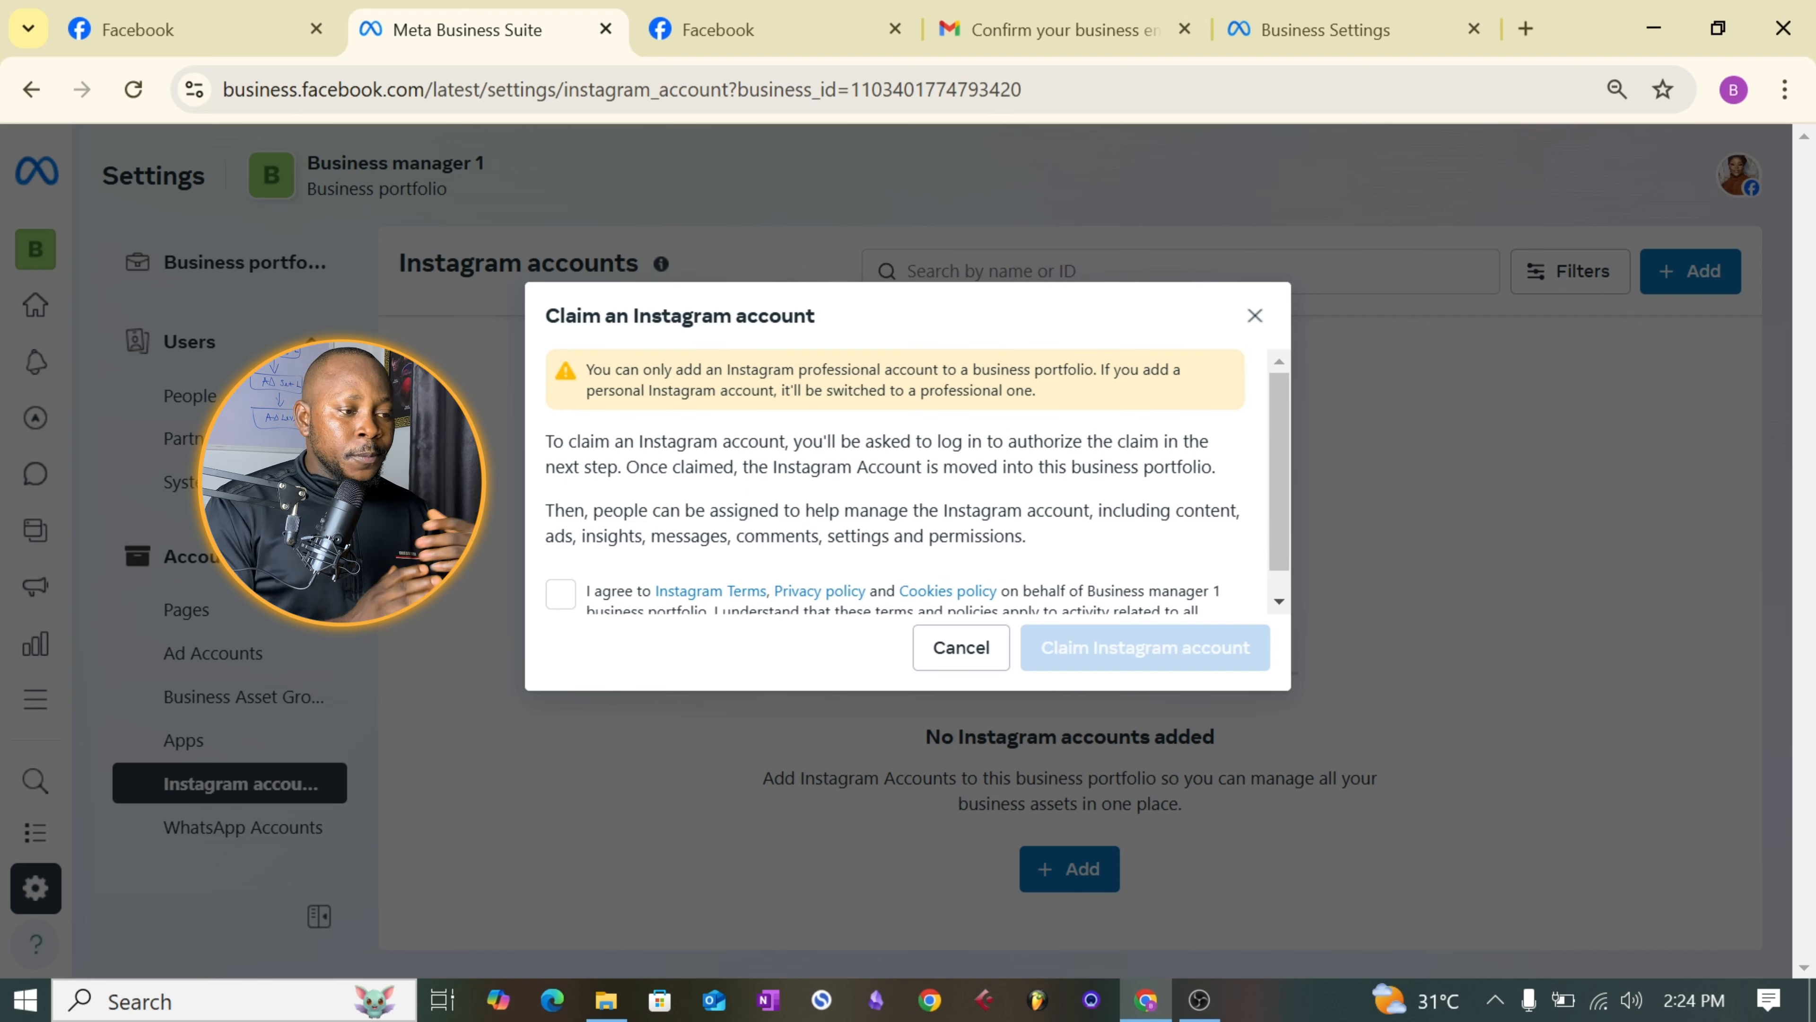
{"action": "left_click", "coordinate": [567, 597]}
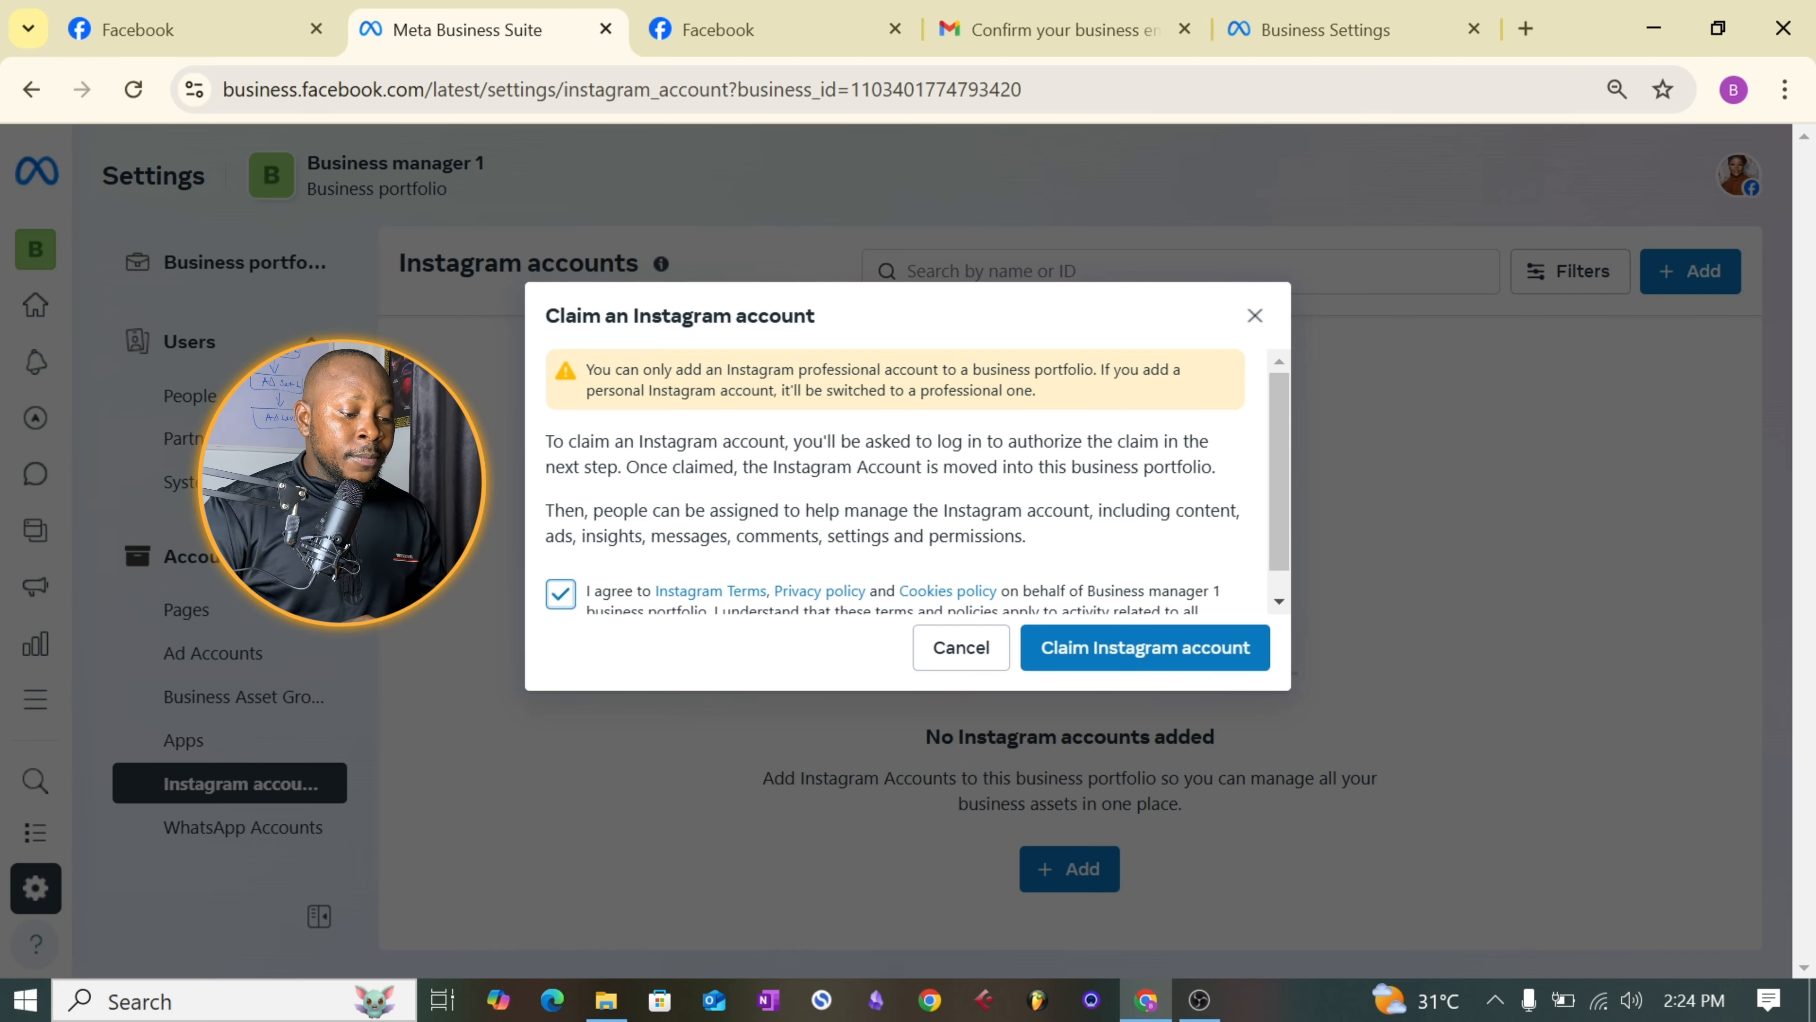
{"action": "left_click", "coordinate": [1140, 655]}
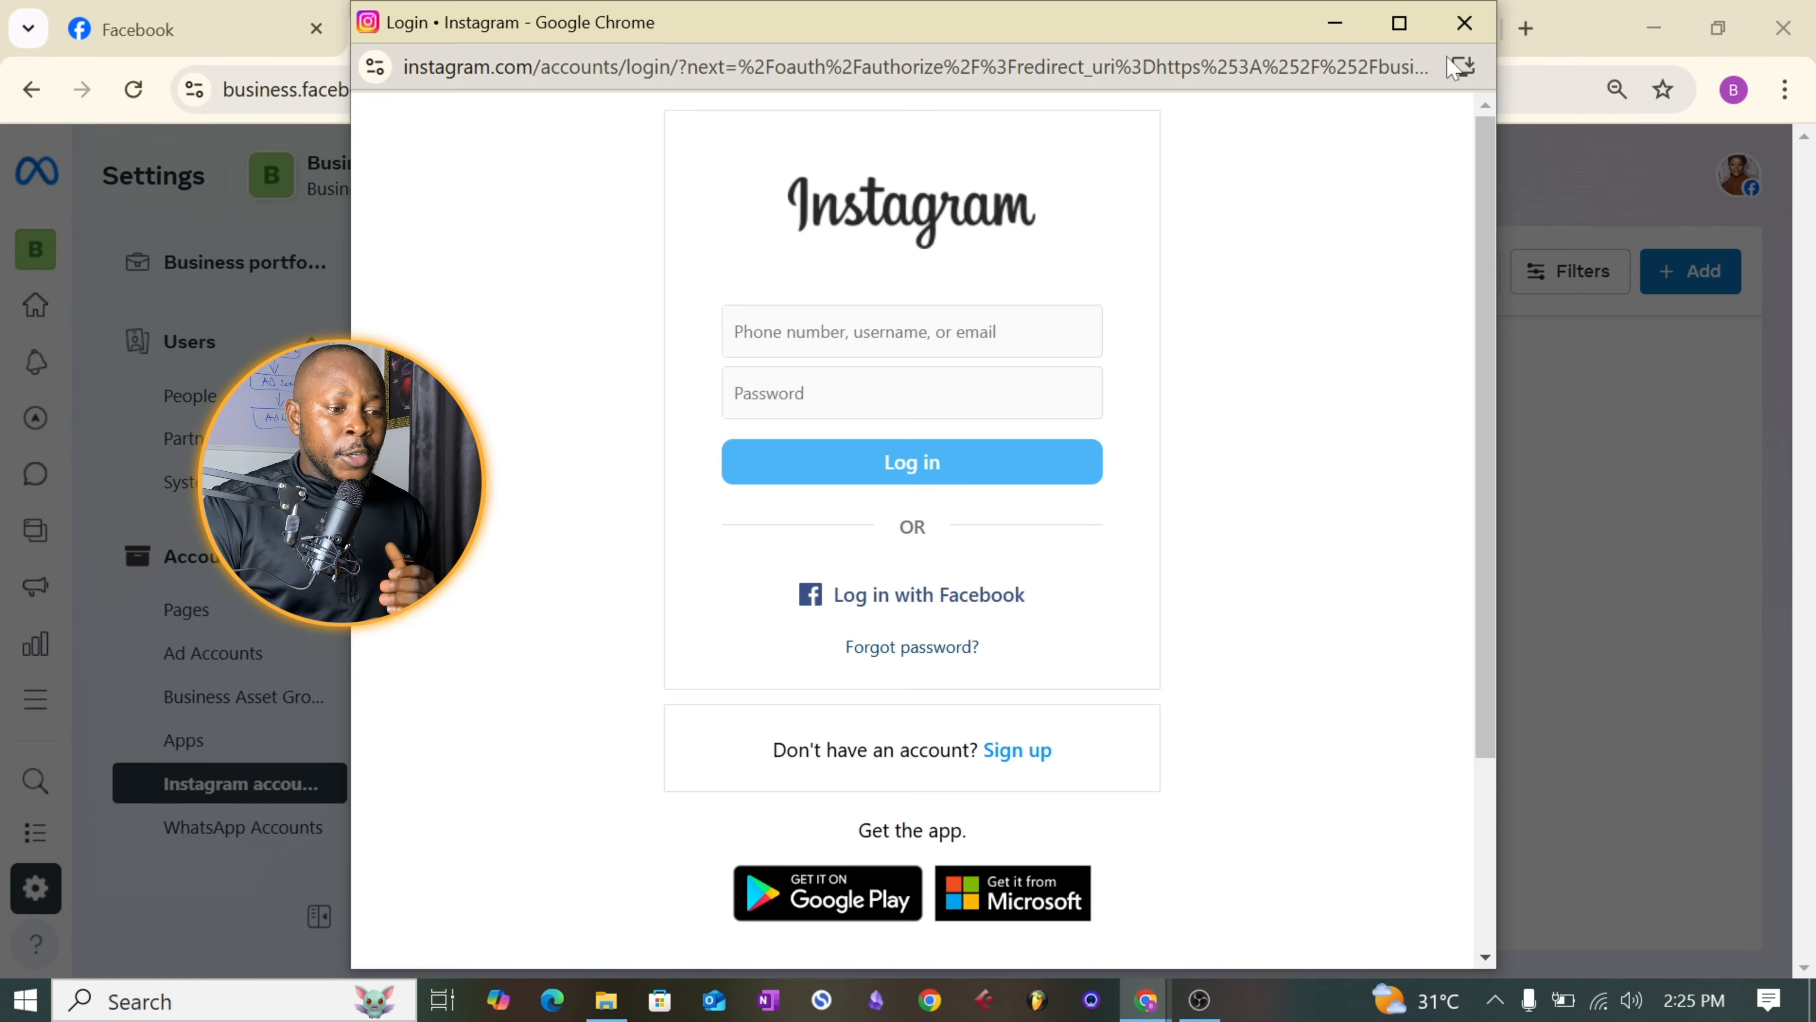
{"action": "left_click", "coordinate": [1465, 22]}
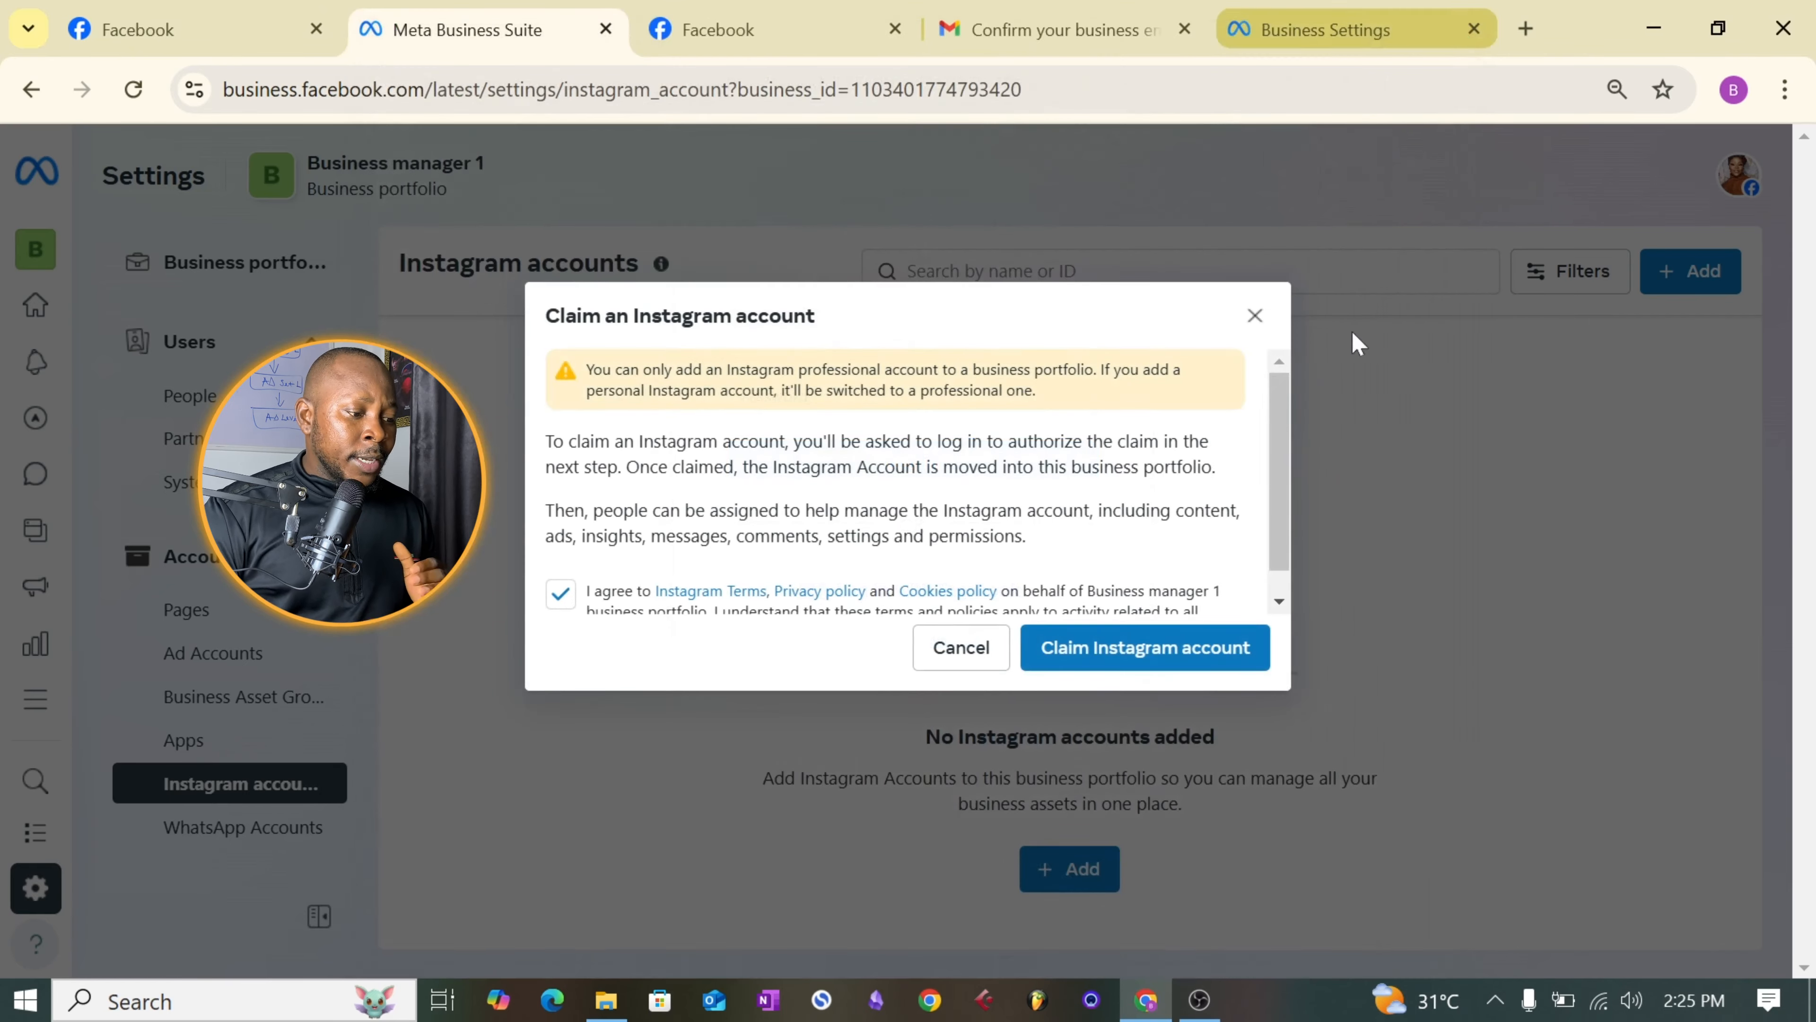
{"action": "left_click", "coordinate": [975, 652]}
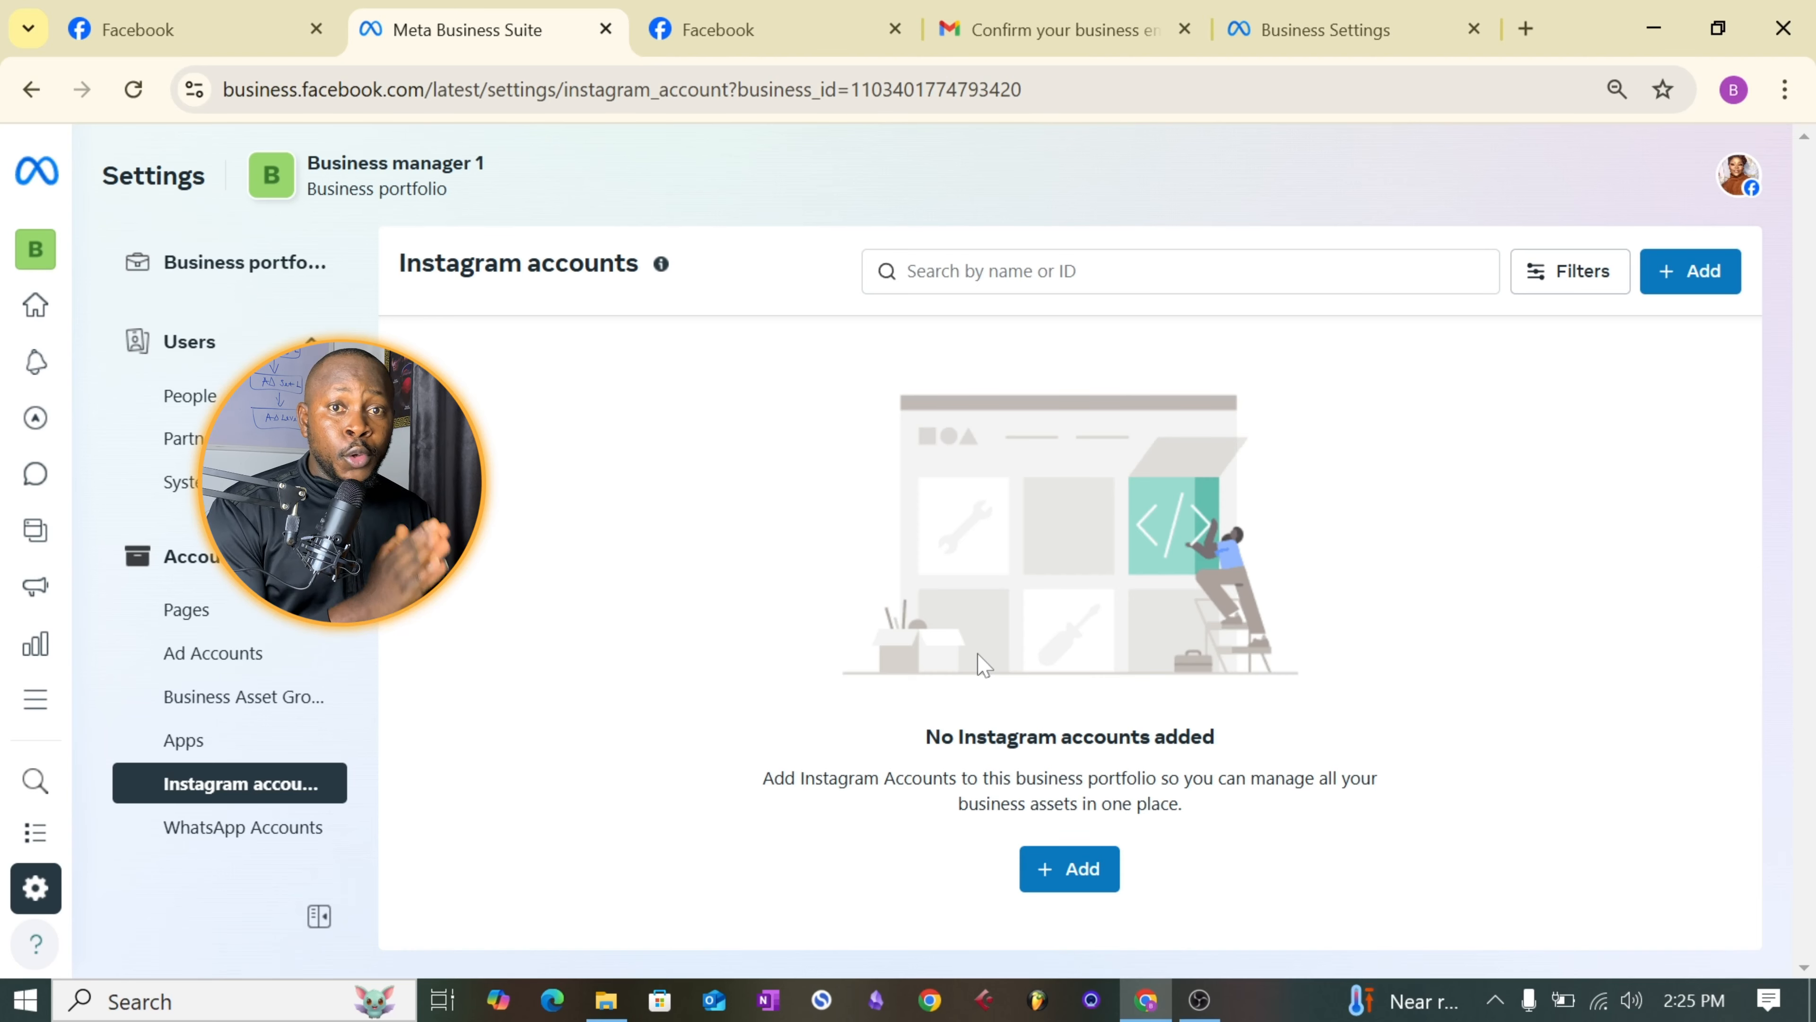